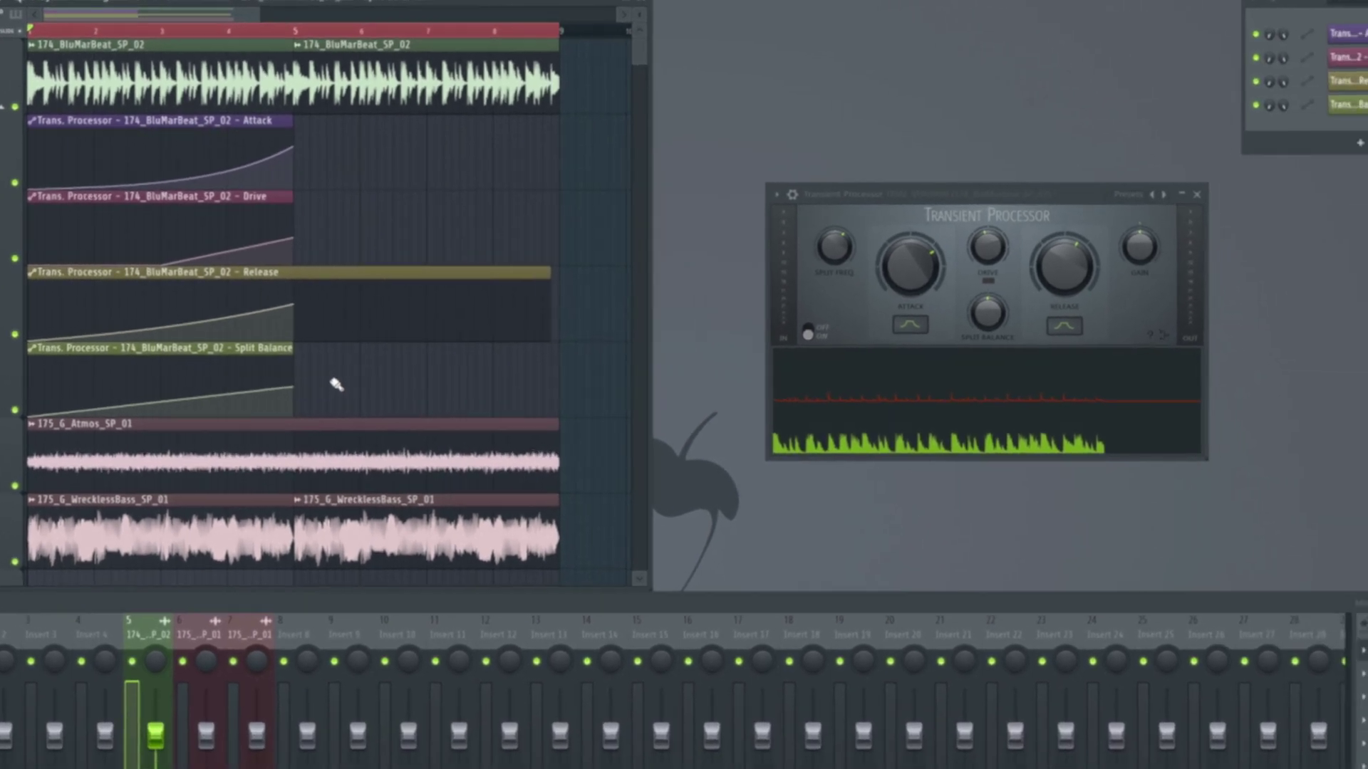
Play the drum break to hear the Attack, Drive, Release and Split Balance automation build-up.
key(space)
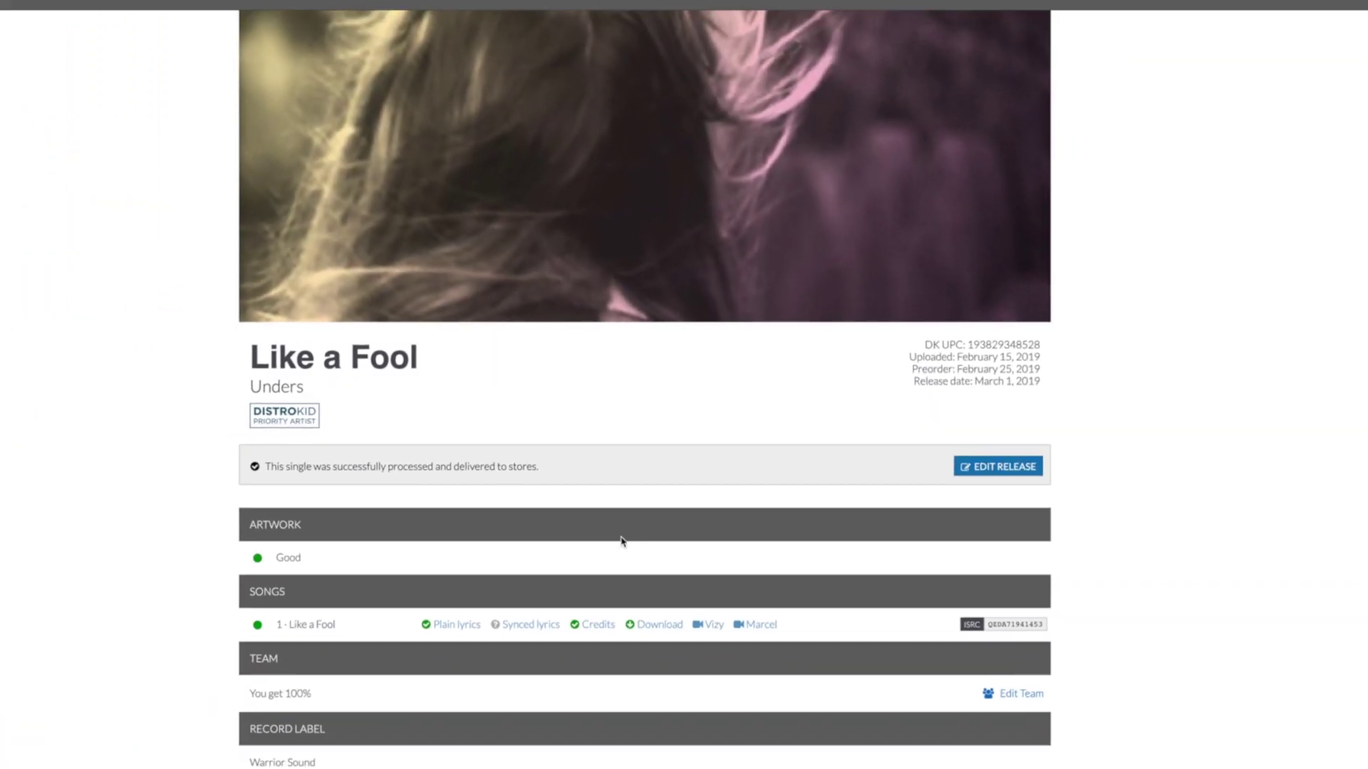
scroll(639, 525, down, 8)
scroll(640, 525, up, 4)
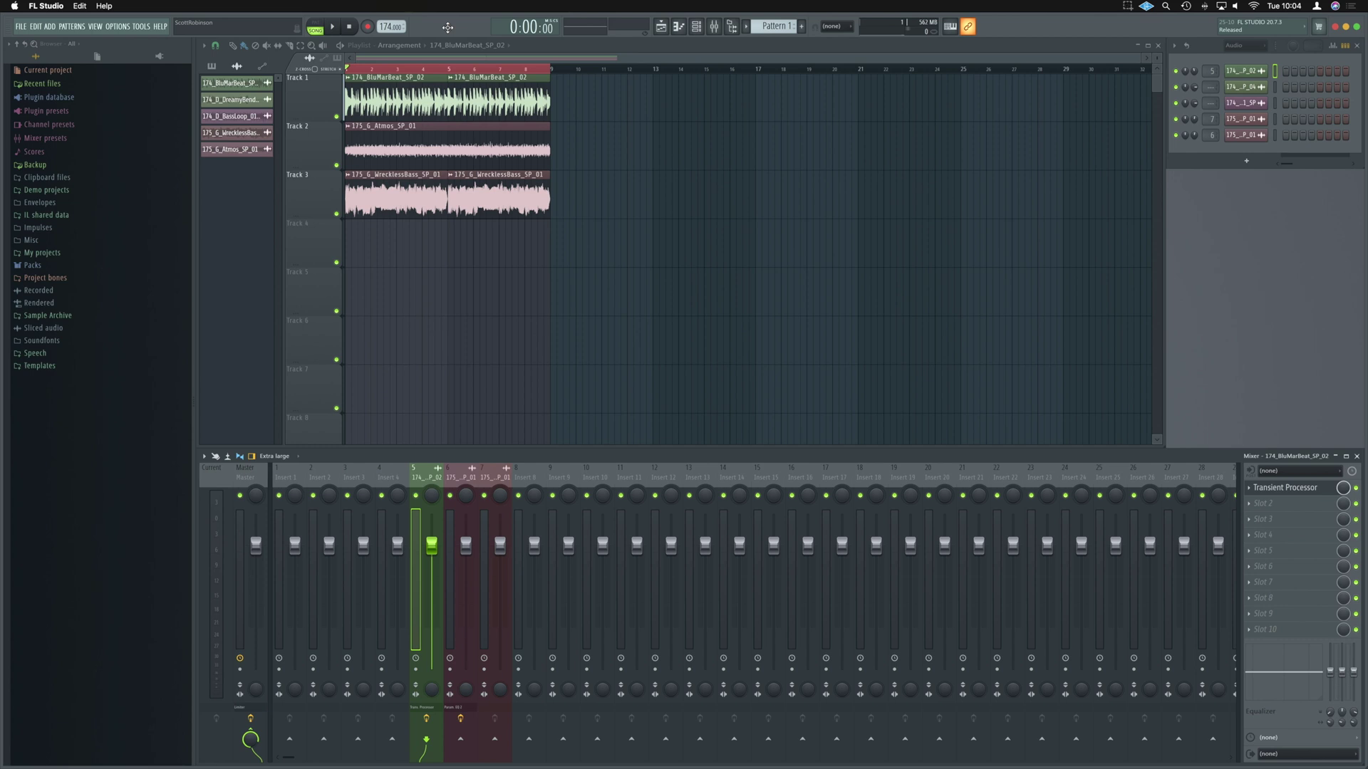
right_click(416, 495)
key(space)
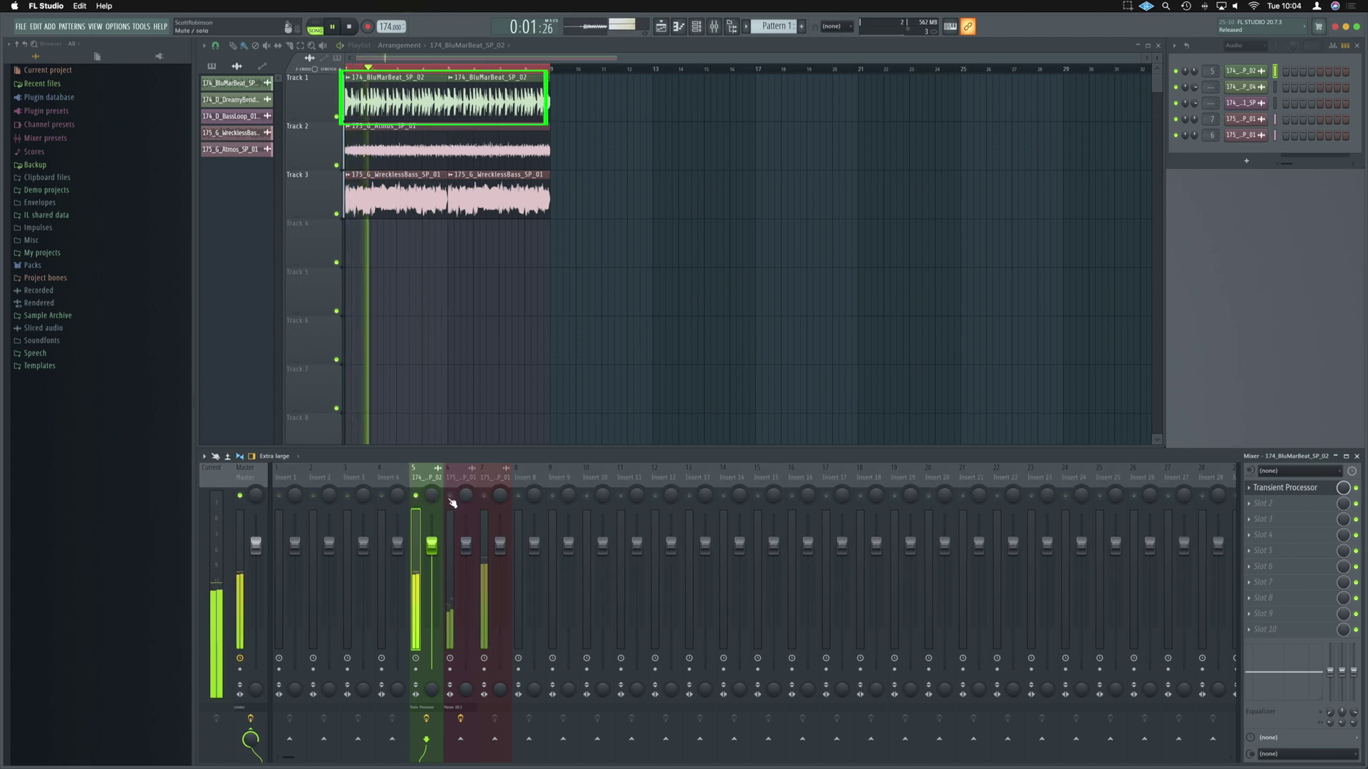
click(450, 495)
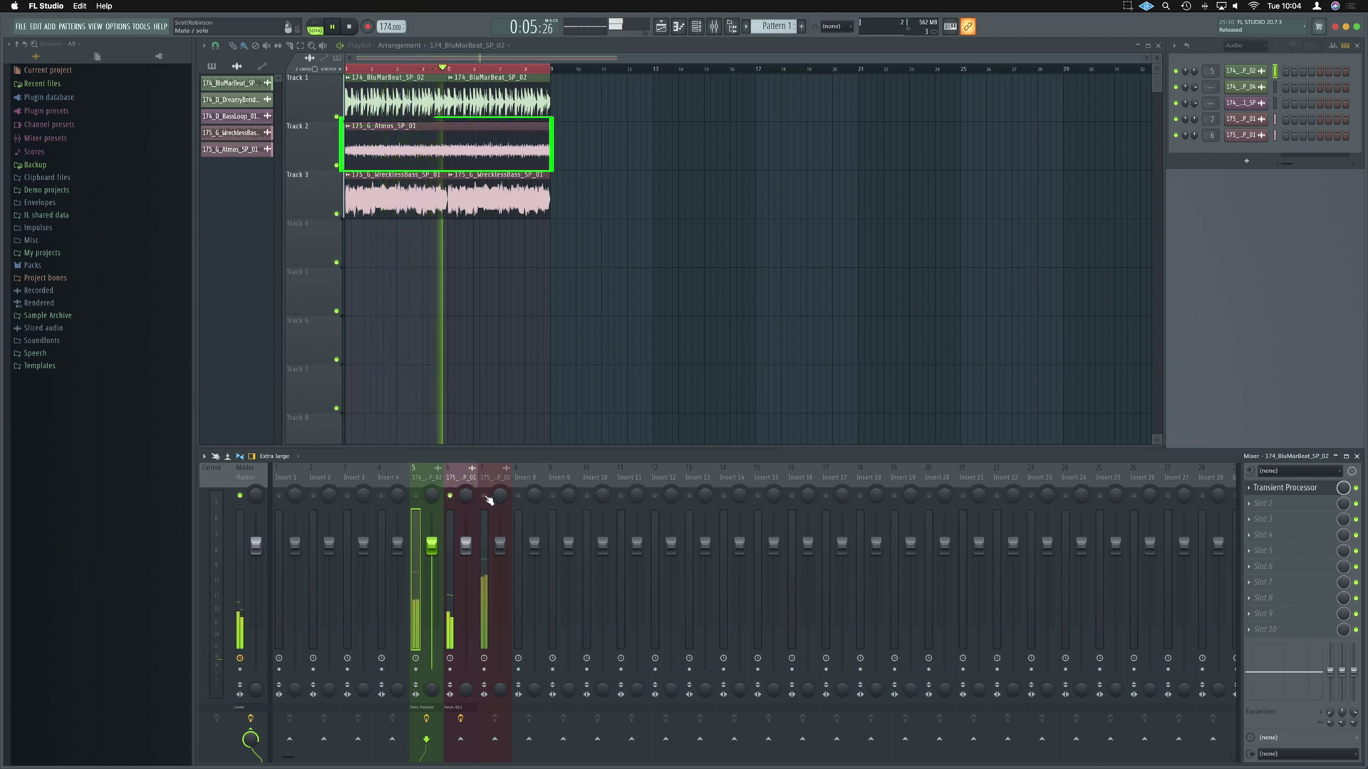
click(485, 495)
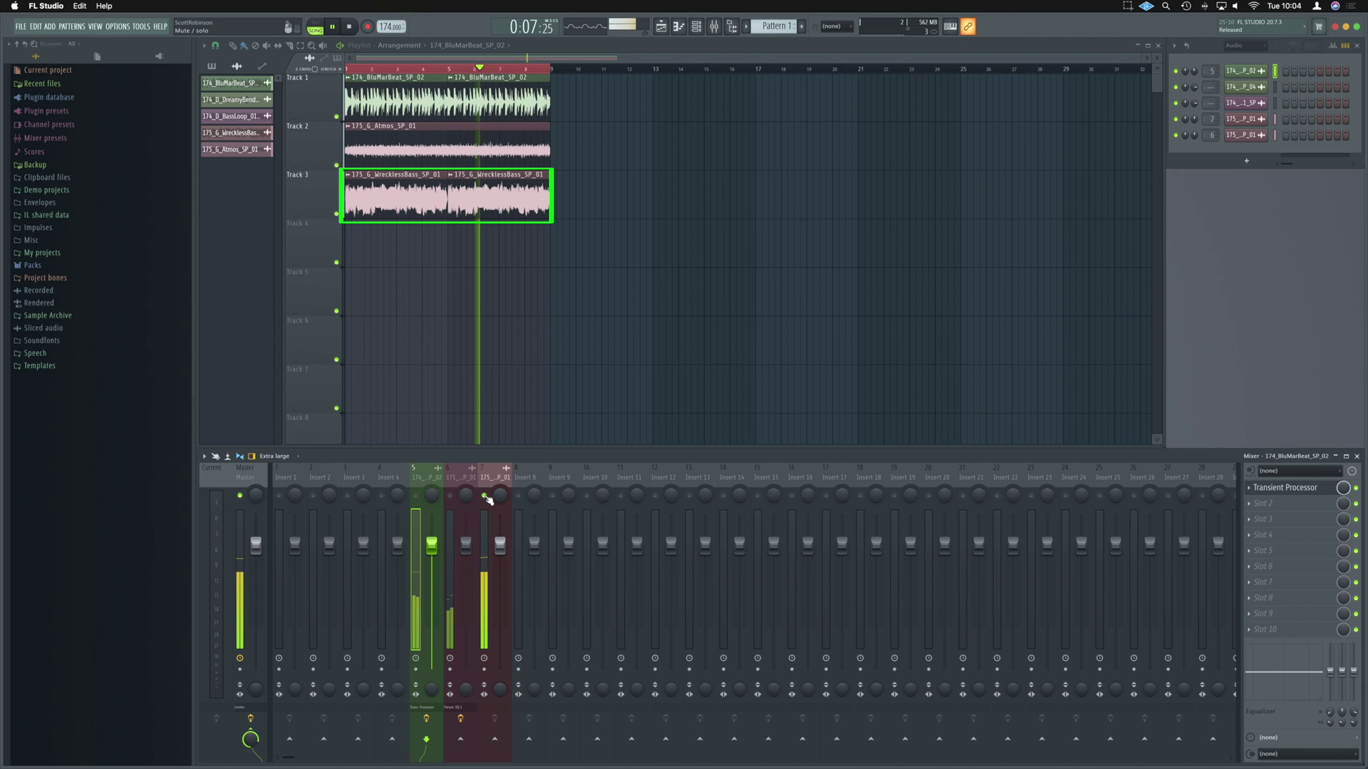
right_click(486, 495)
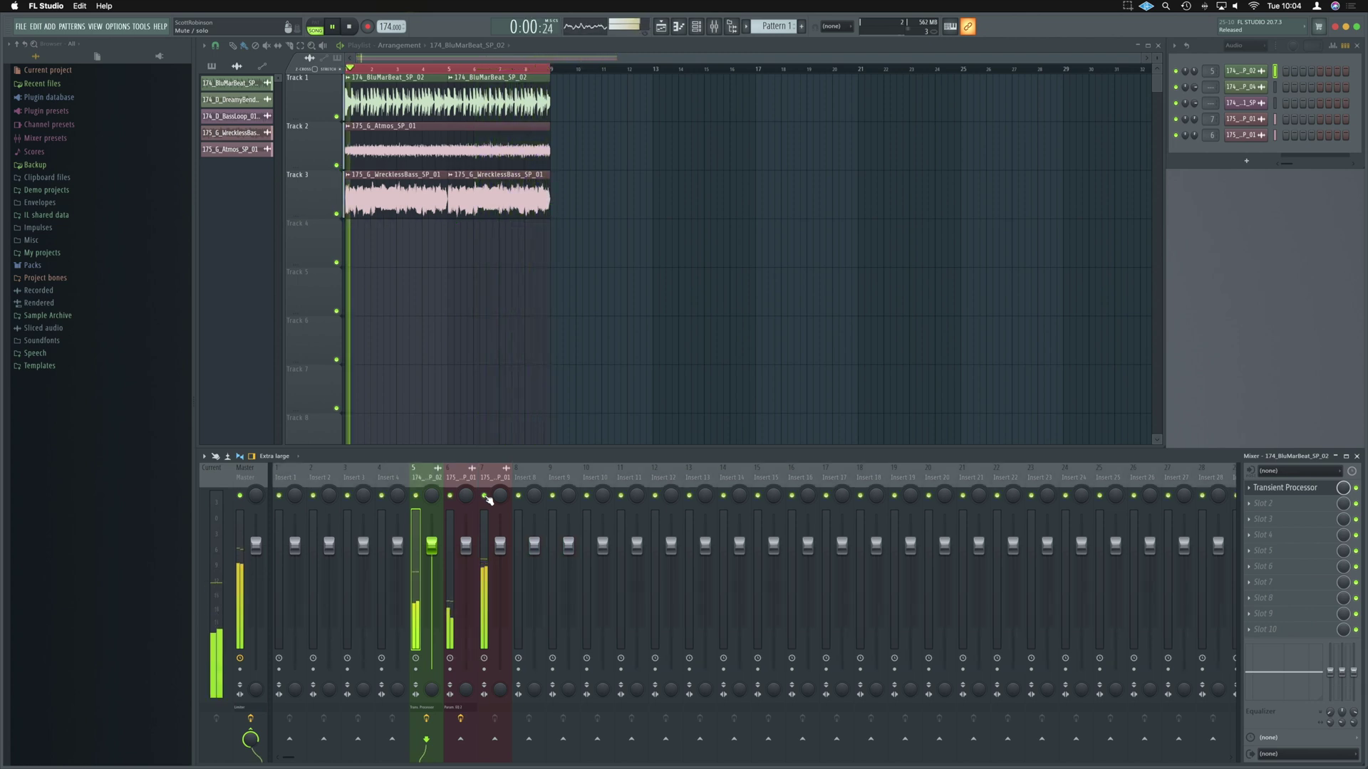
key(space)
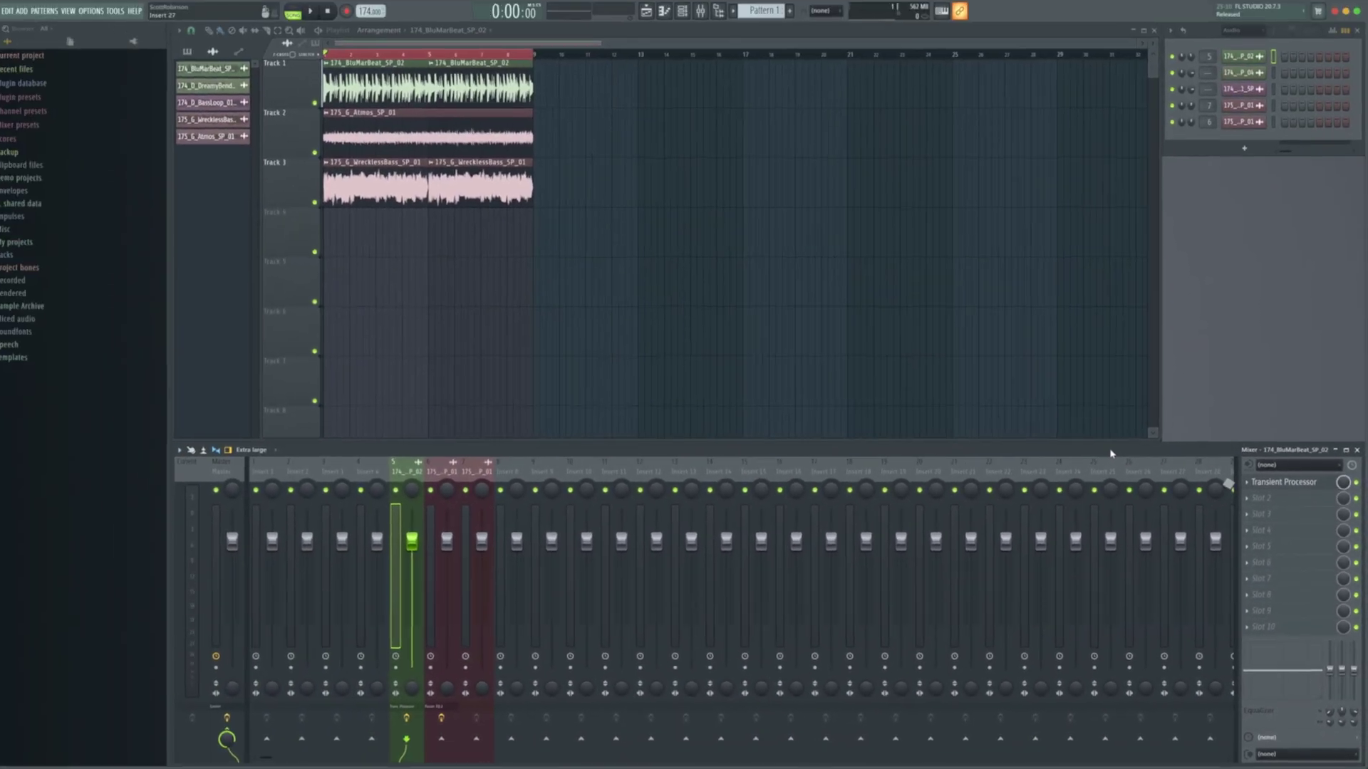
Create automation clips for the Transient Processor's Attack, Drive and Release knobs.
click(1211, 263)
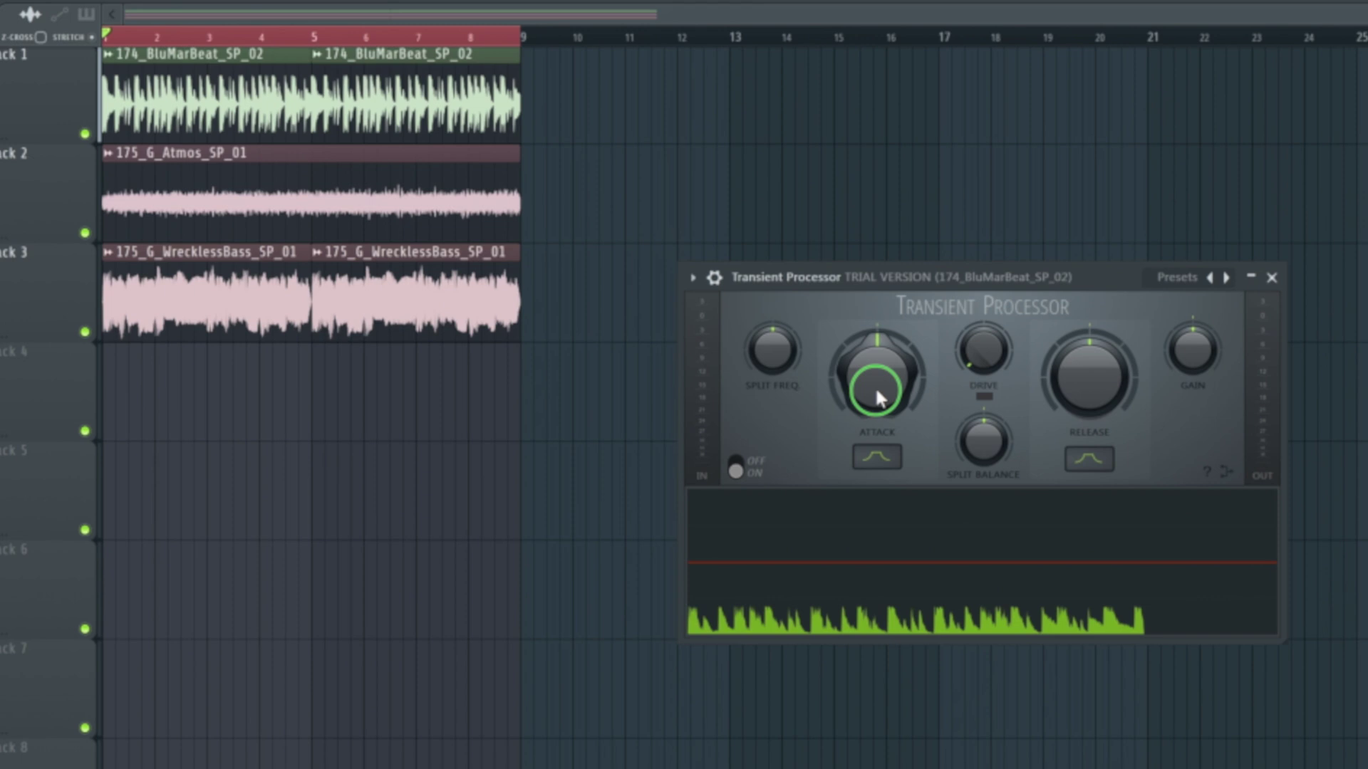
right_click(878, 396)
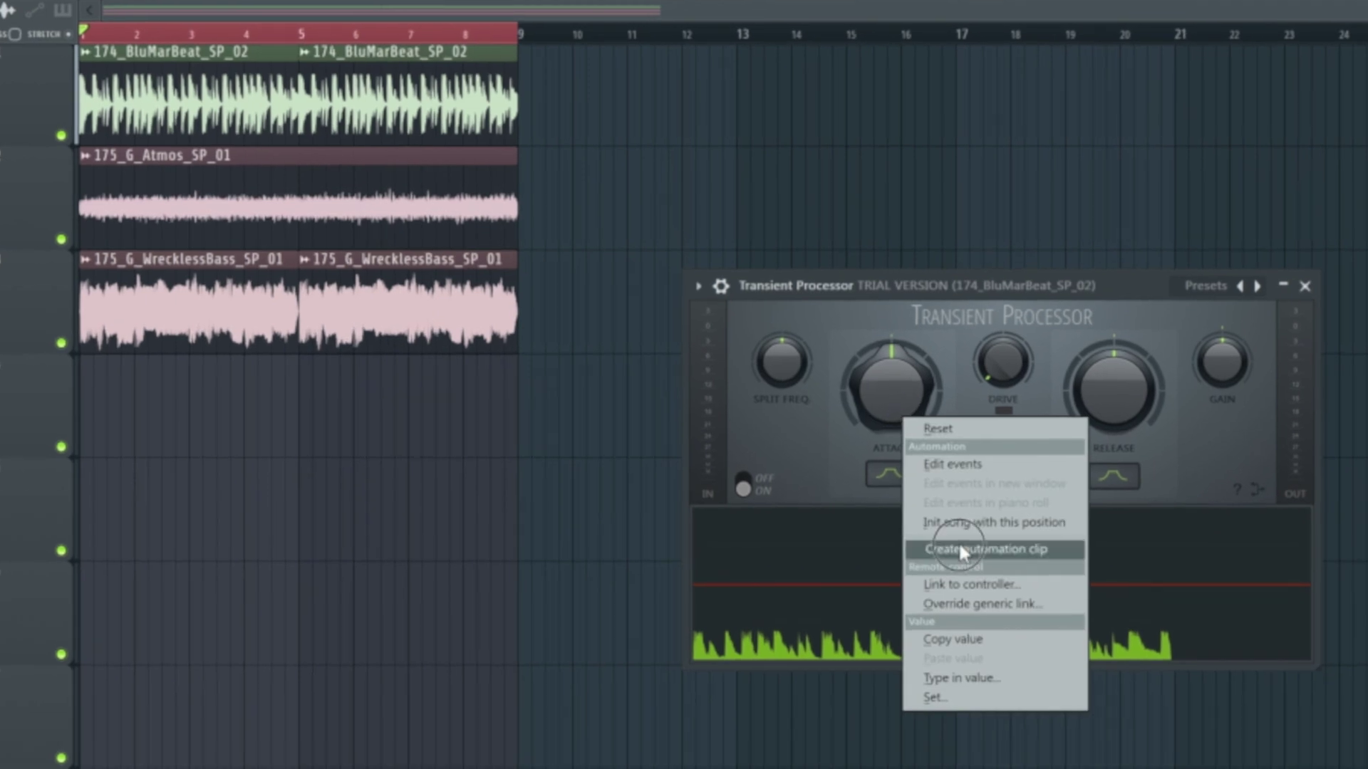
click(959, 549)
right_click(1006, 376)
click(1088, 507)
right_click(1113, 406)
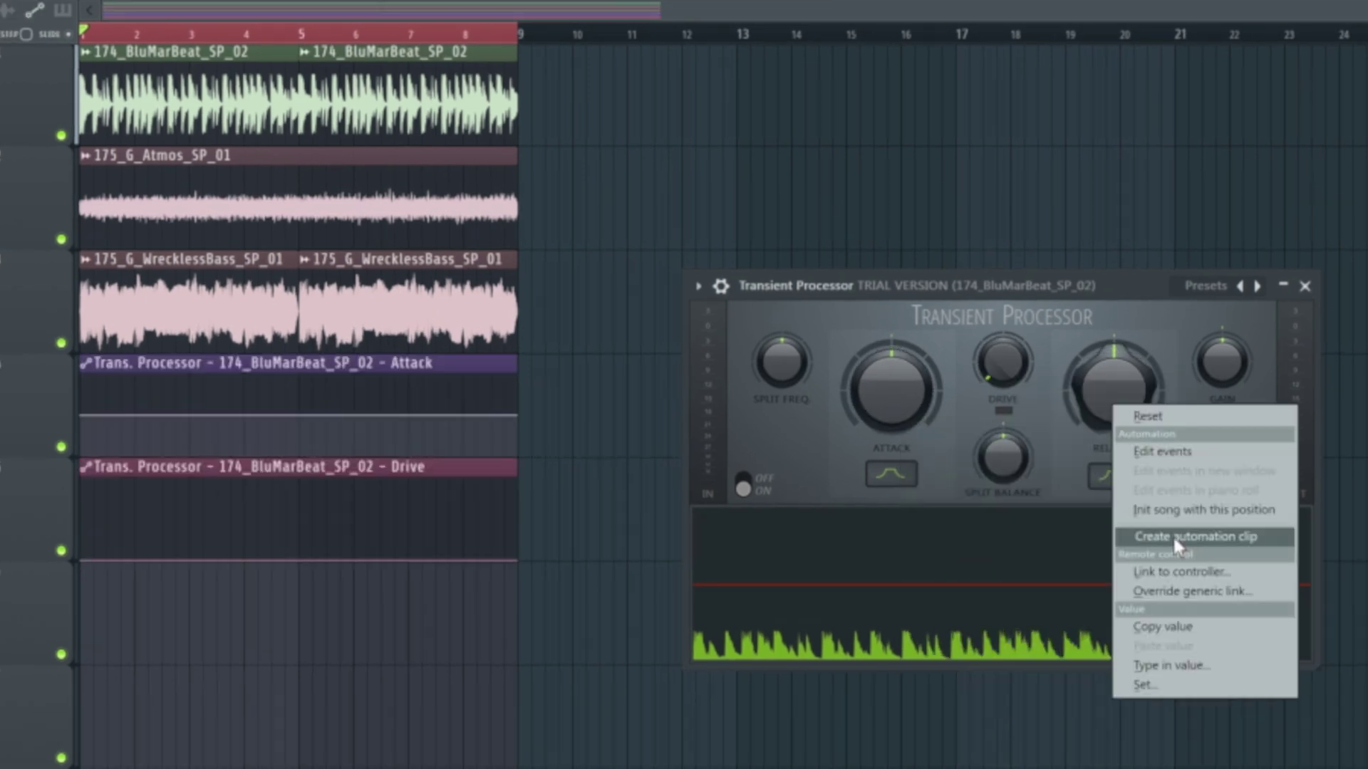
click(1173, 536)
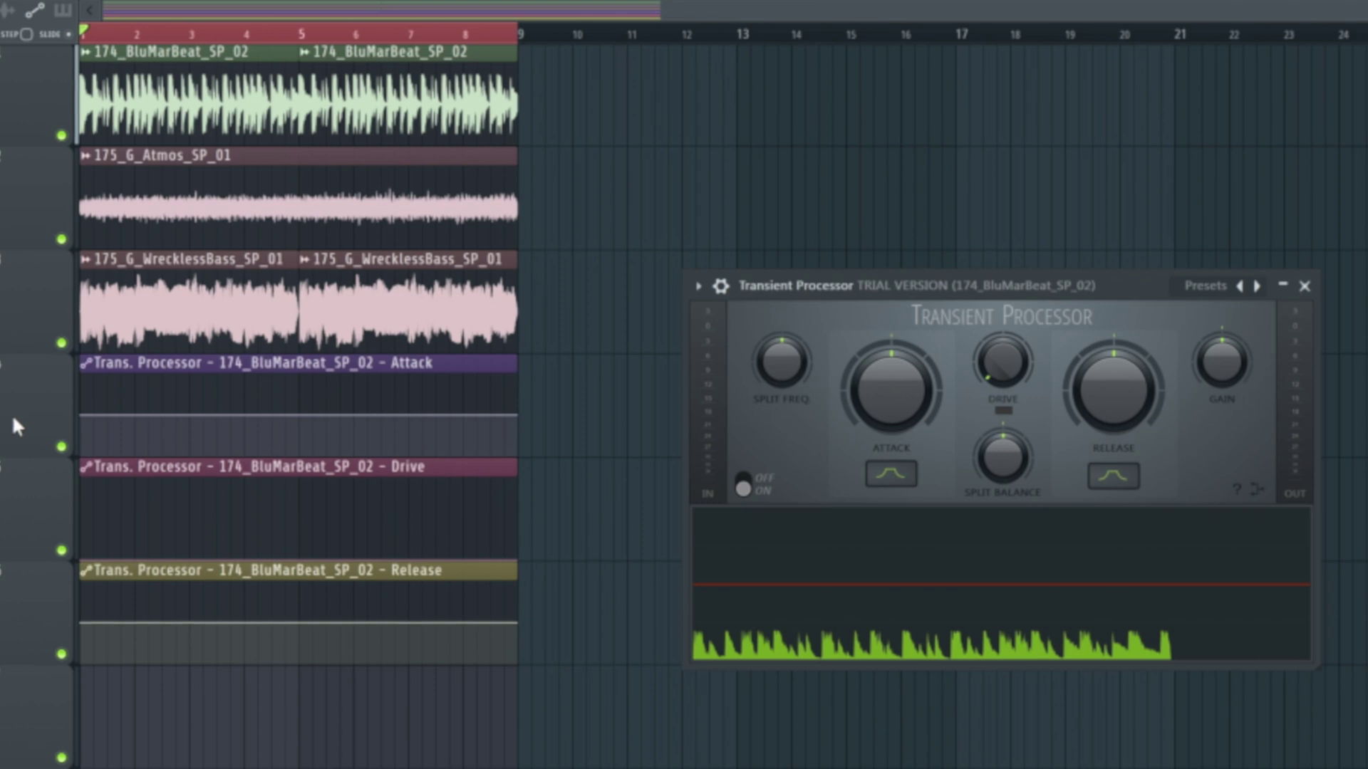
Move the Attack, Drive and Release clips onto tracks 2, 3 and 4 beneath the drums.
drag(12, 413, 12, 297)
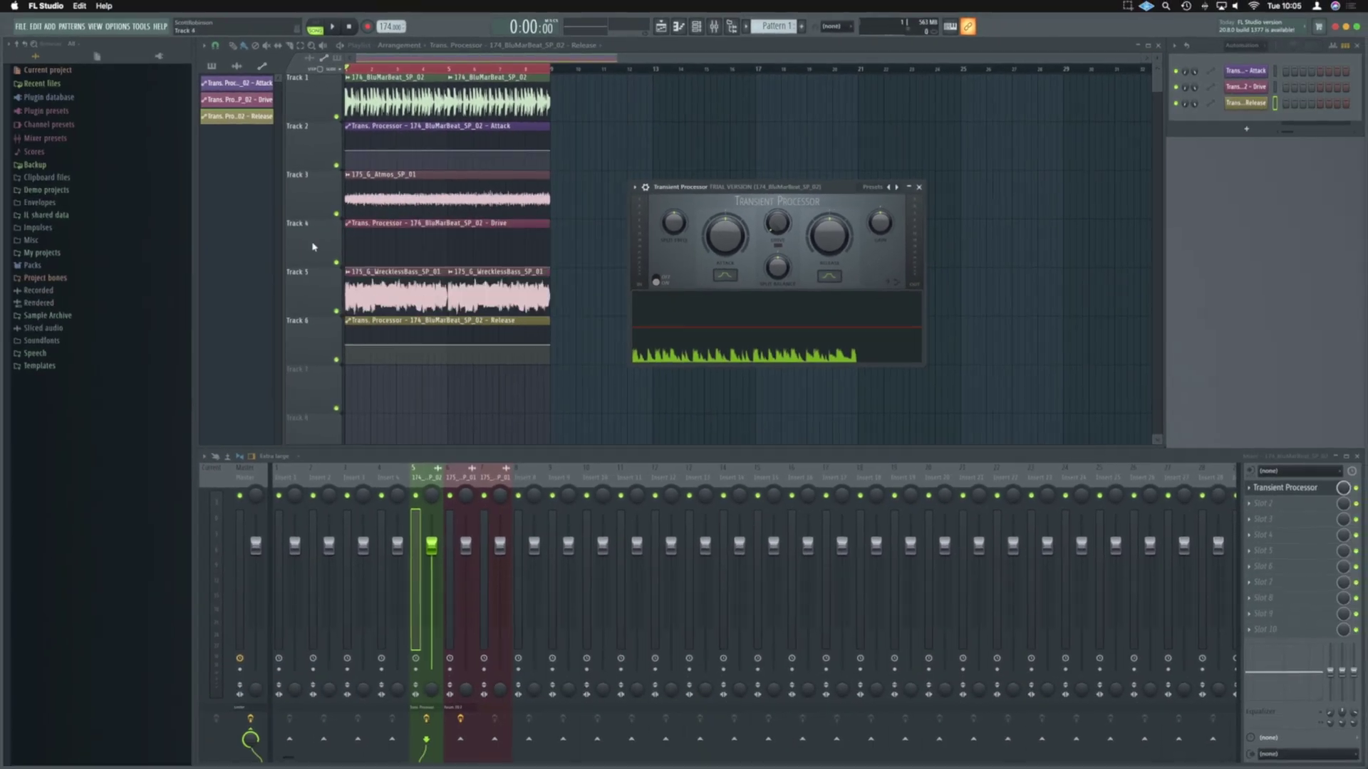
drag(314, 247, 314, 201)
drag(315, 339, 318, 229)
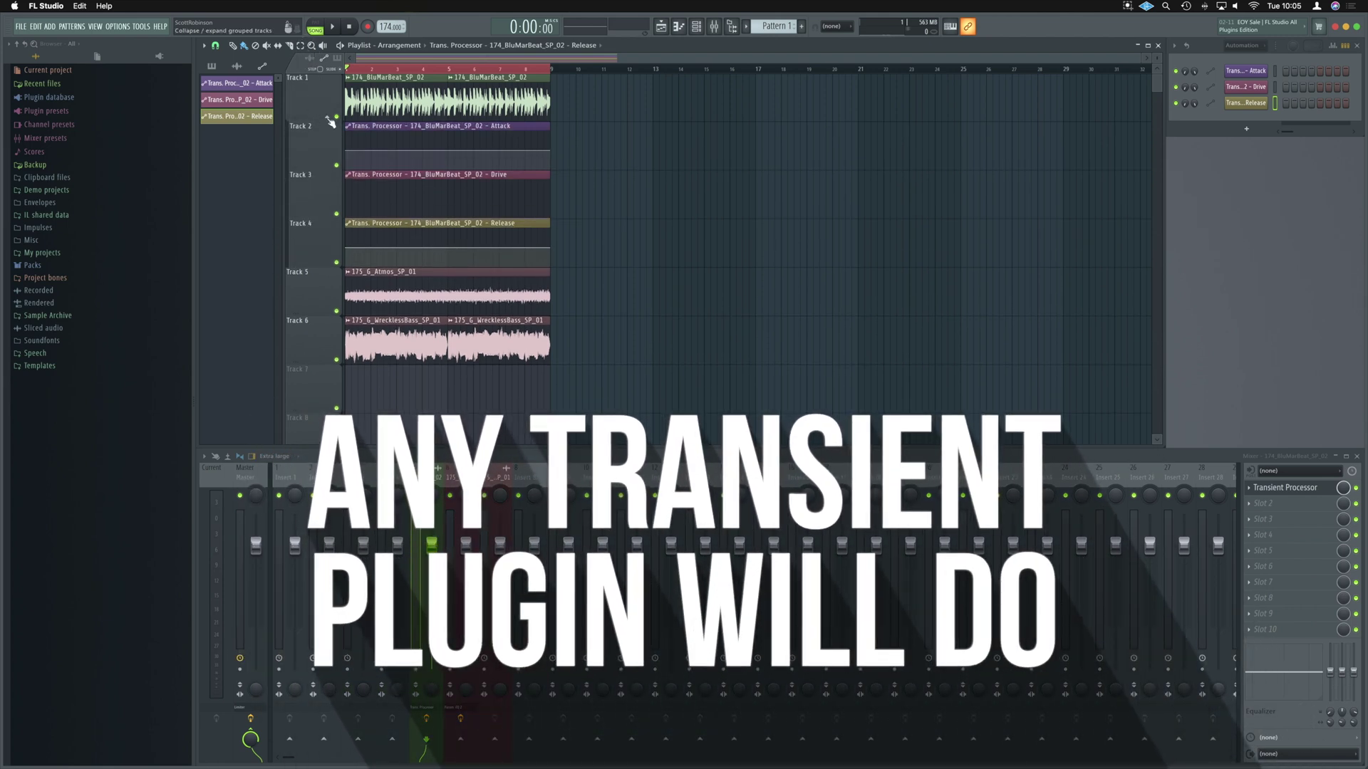
Collapse and re-expand the tracks grouped under Track 1 twice.
click(331, 120)
click(331, 120)
click(331, 120)
click(331, 120)
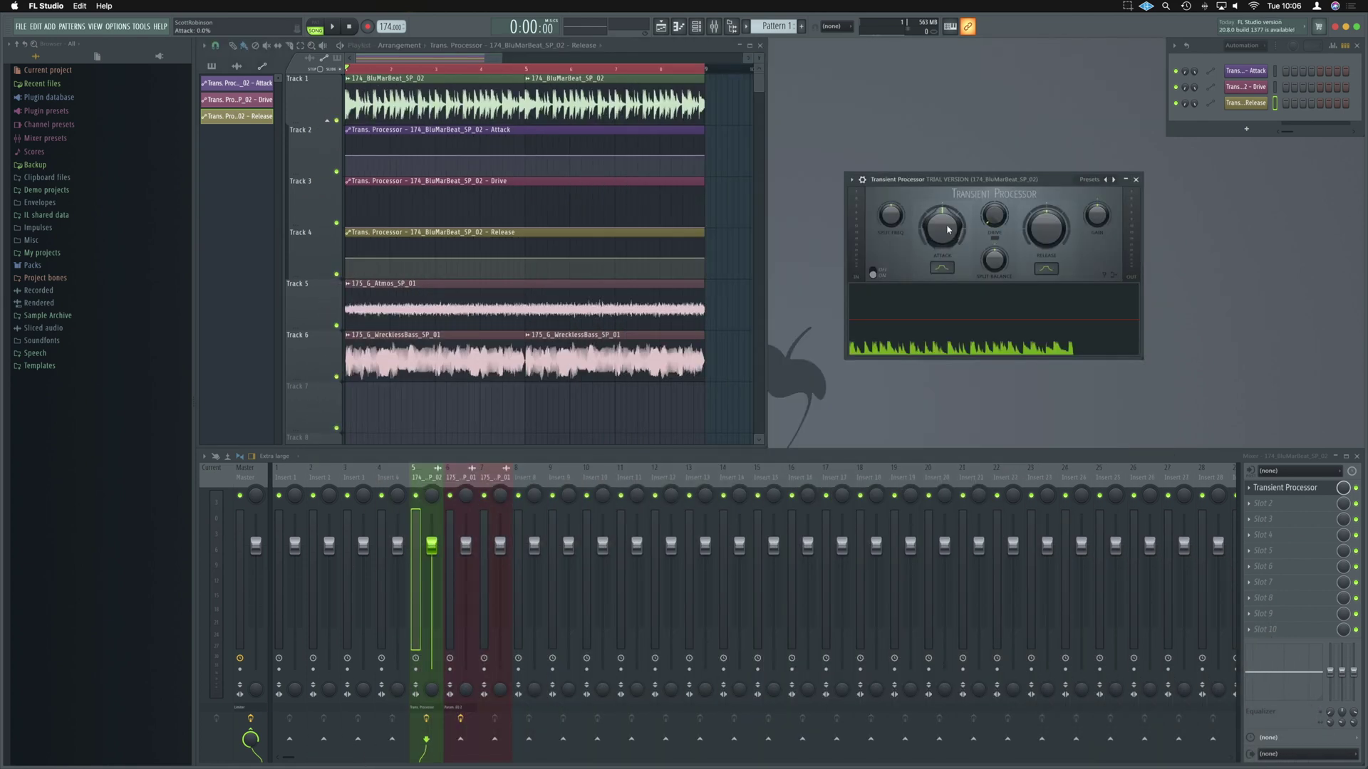
Play and stop the song twice to compare the adjusted Attack setting.
key(space)
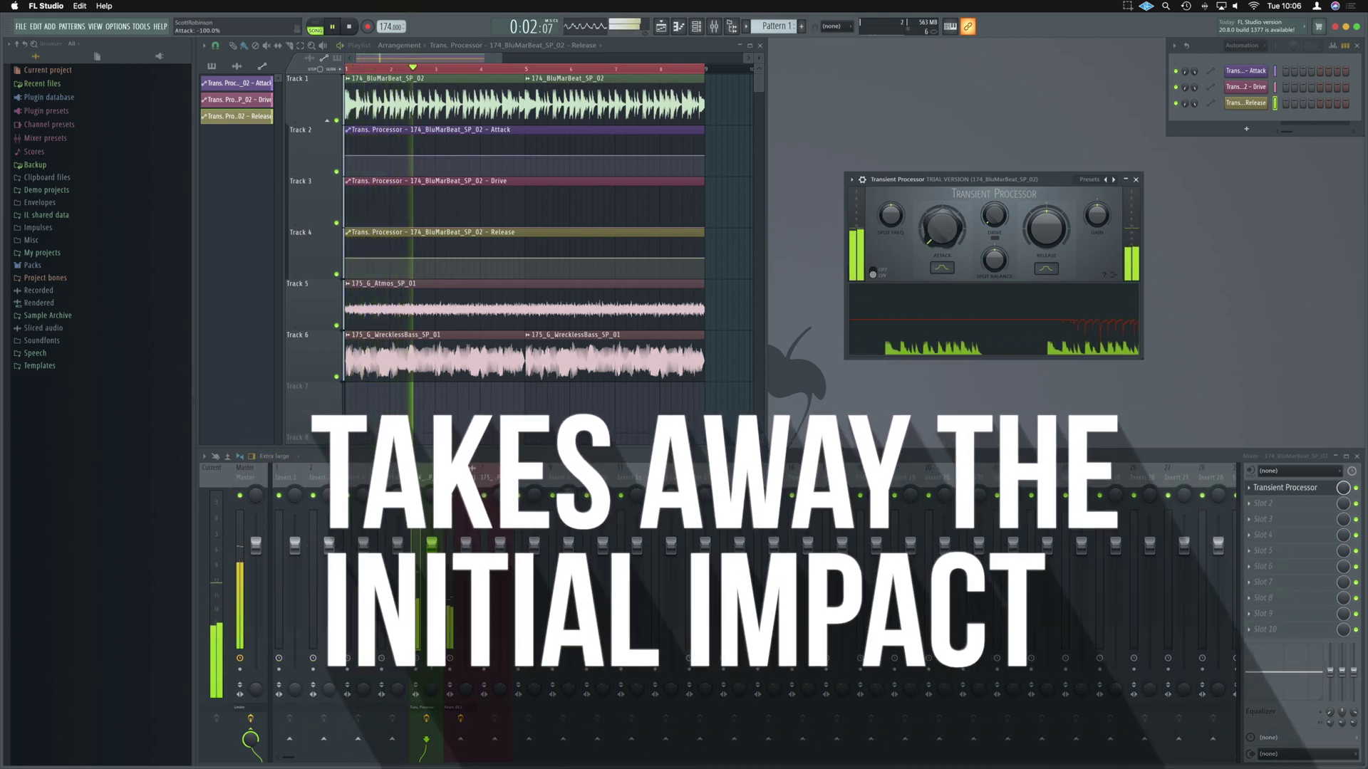
key(space)
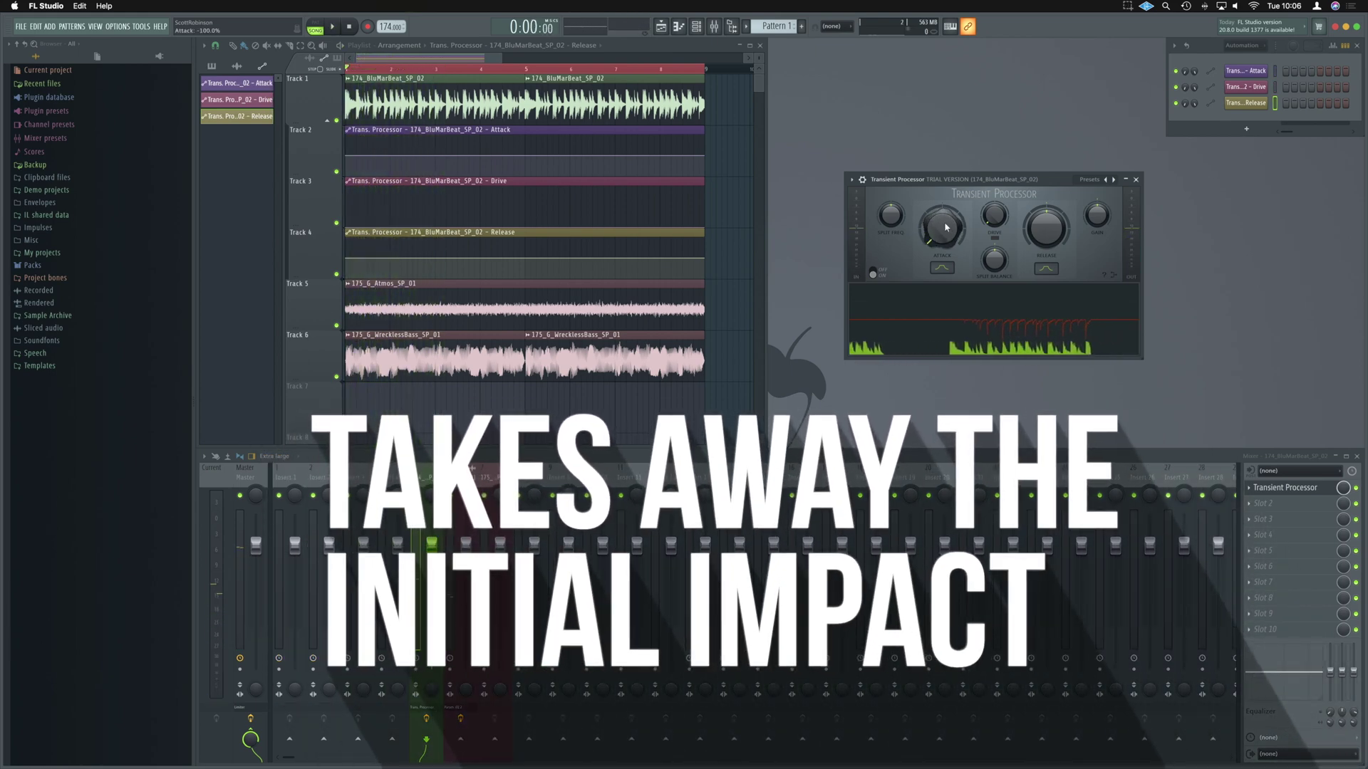
key(space)
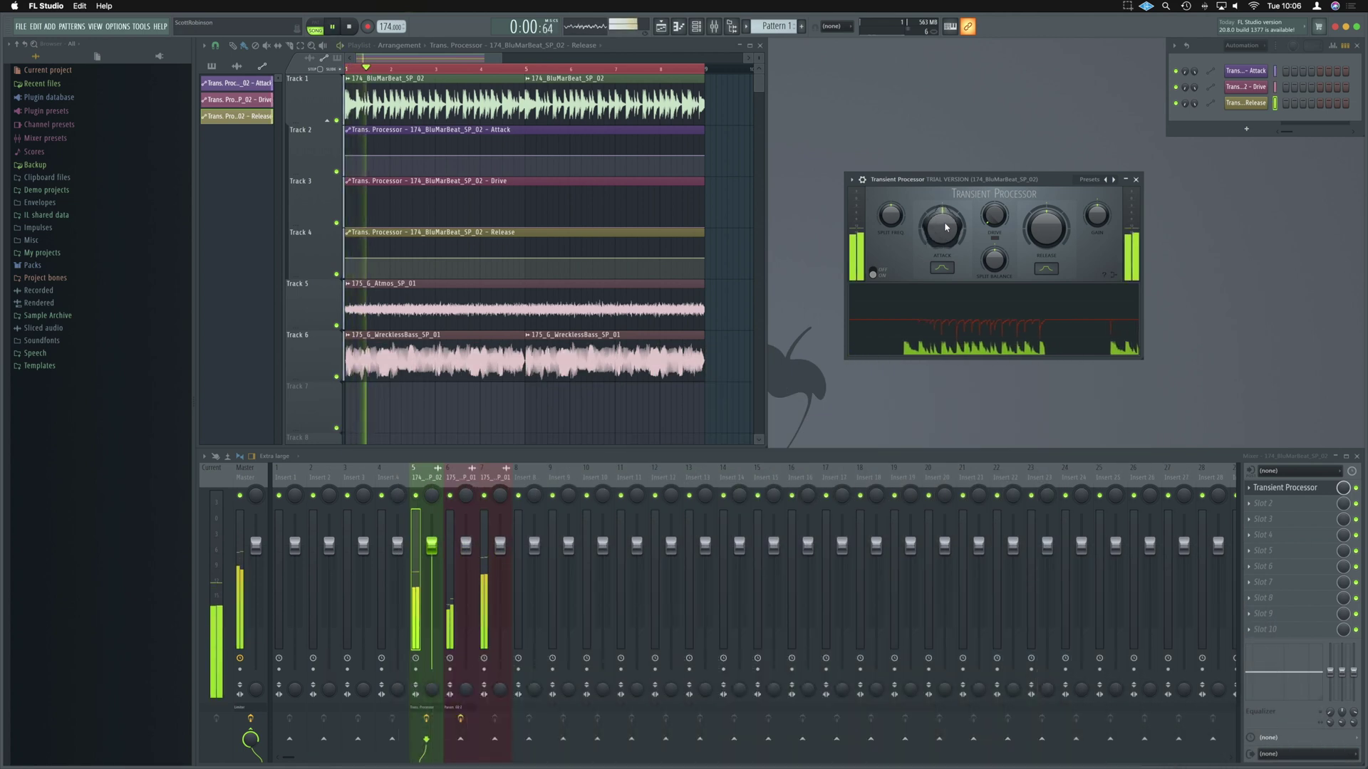
key(space)
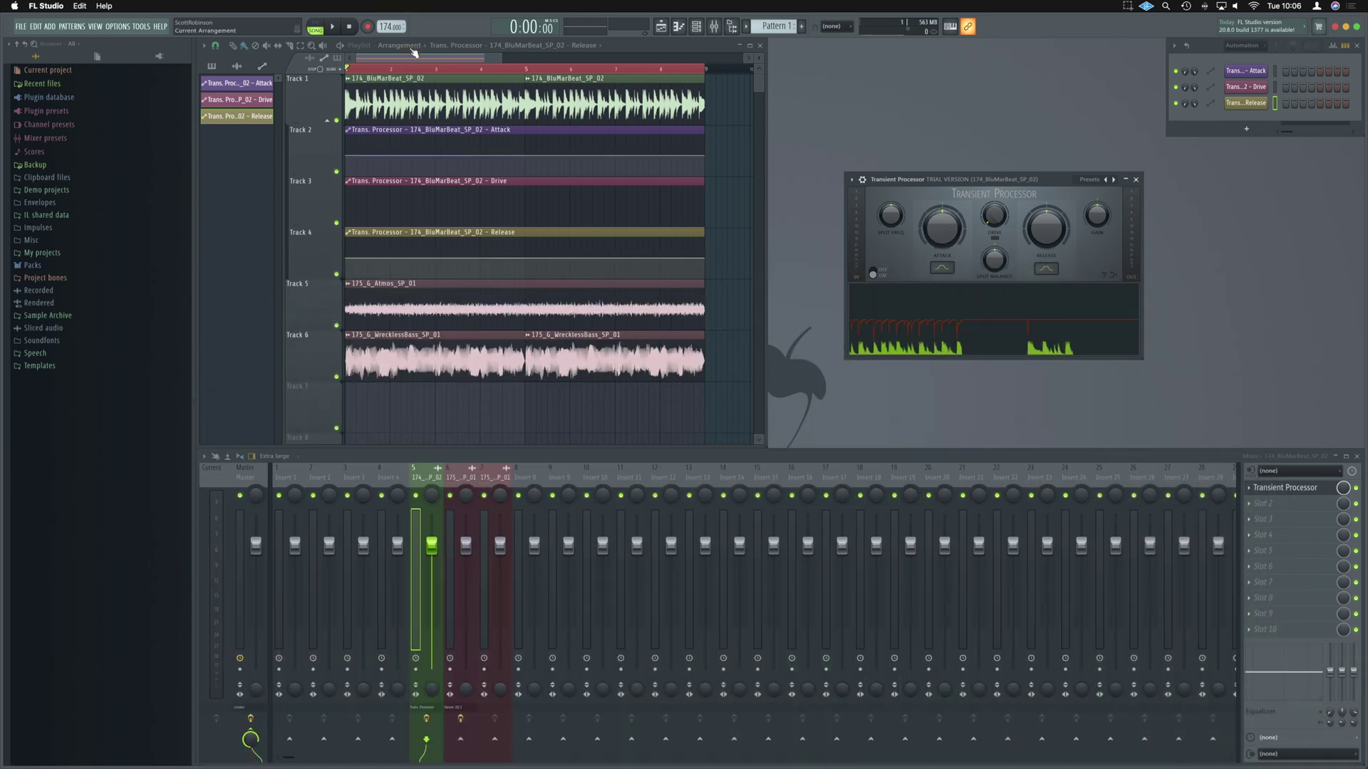
Pull the Attack clip's starting point to the bottom and audition the rising attack curve twice.
drag(347, 155, 346, 181)
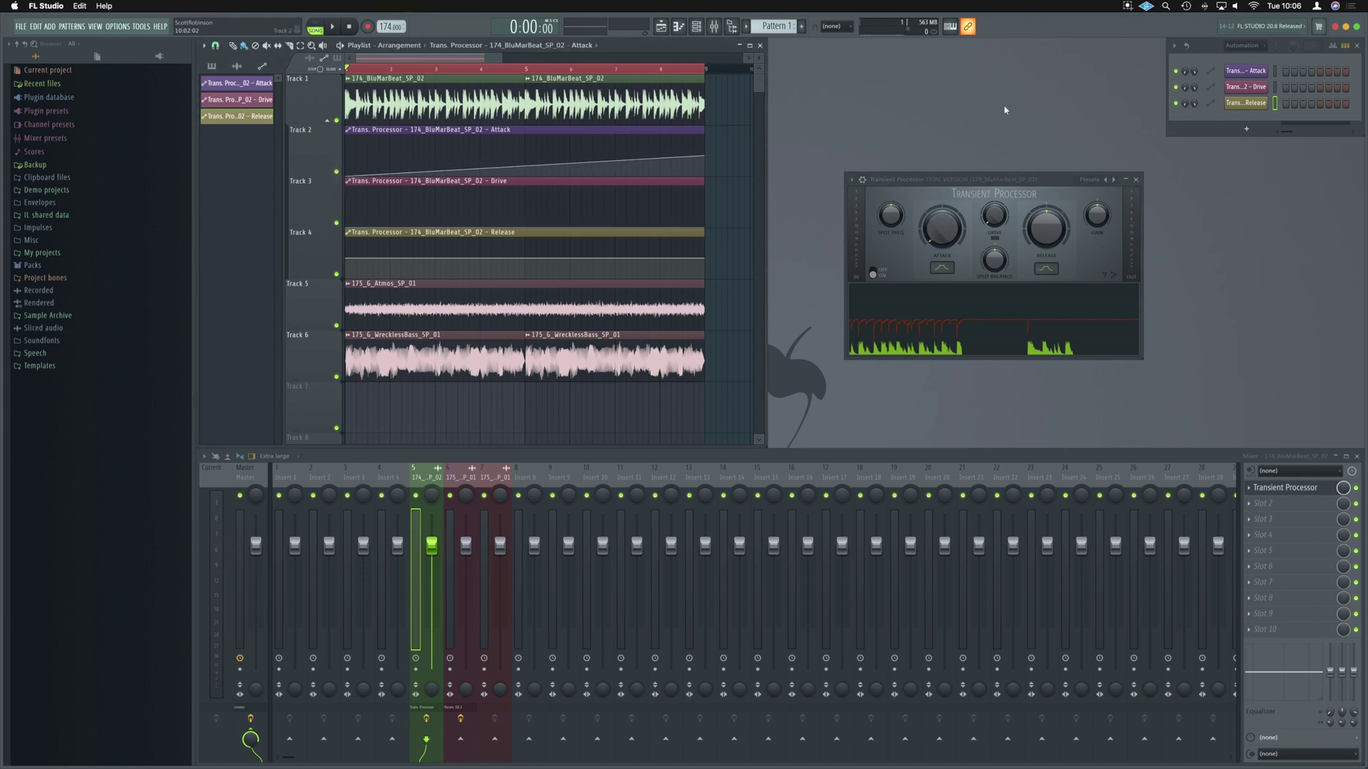
key(space)
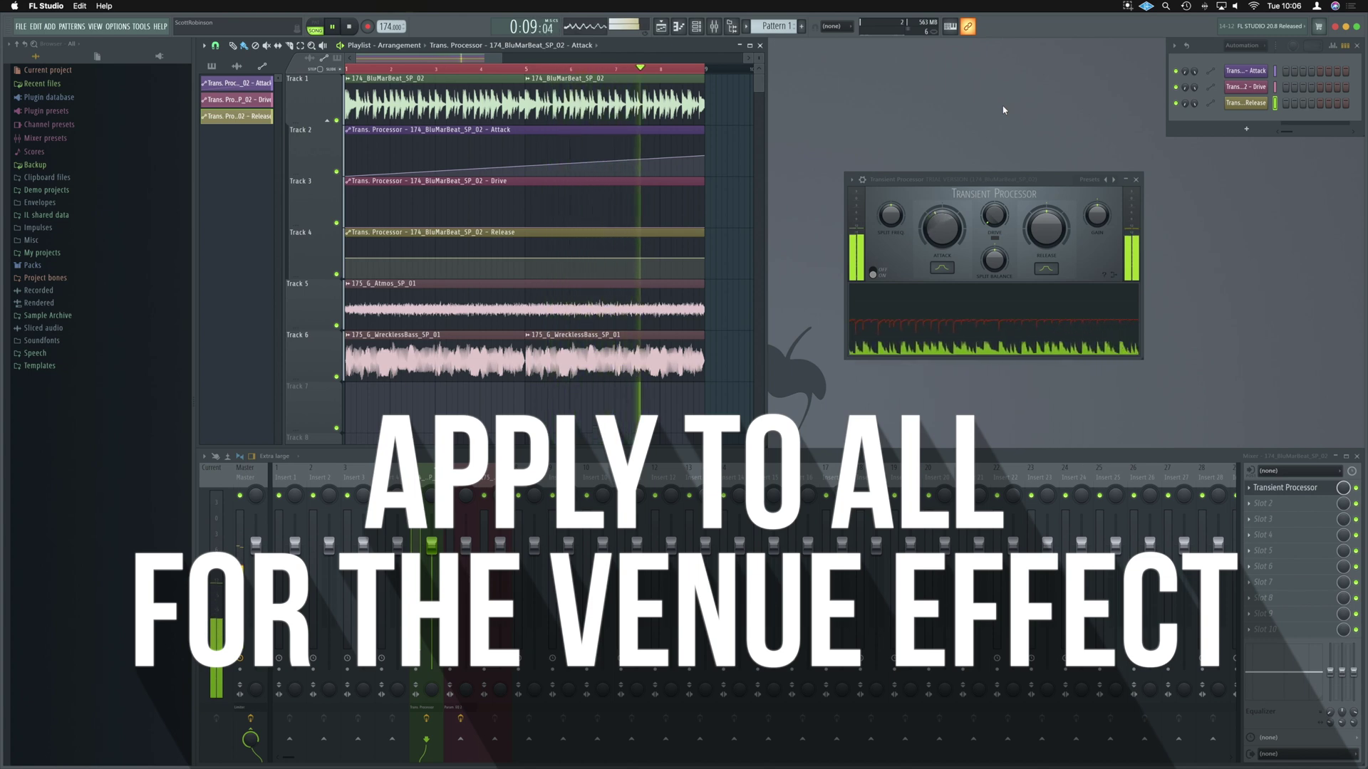
key(space)
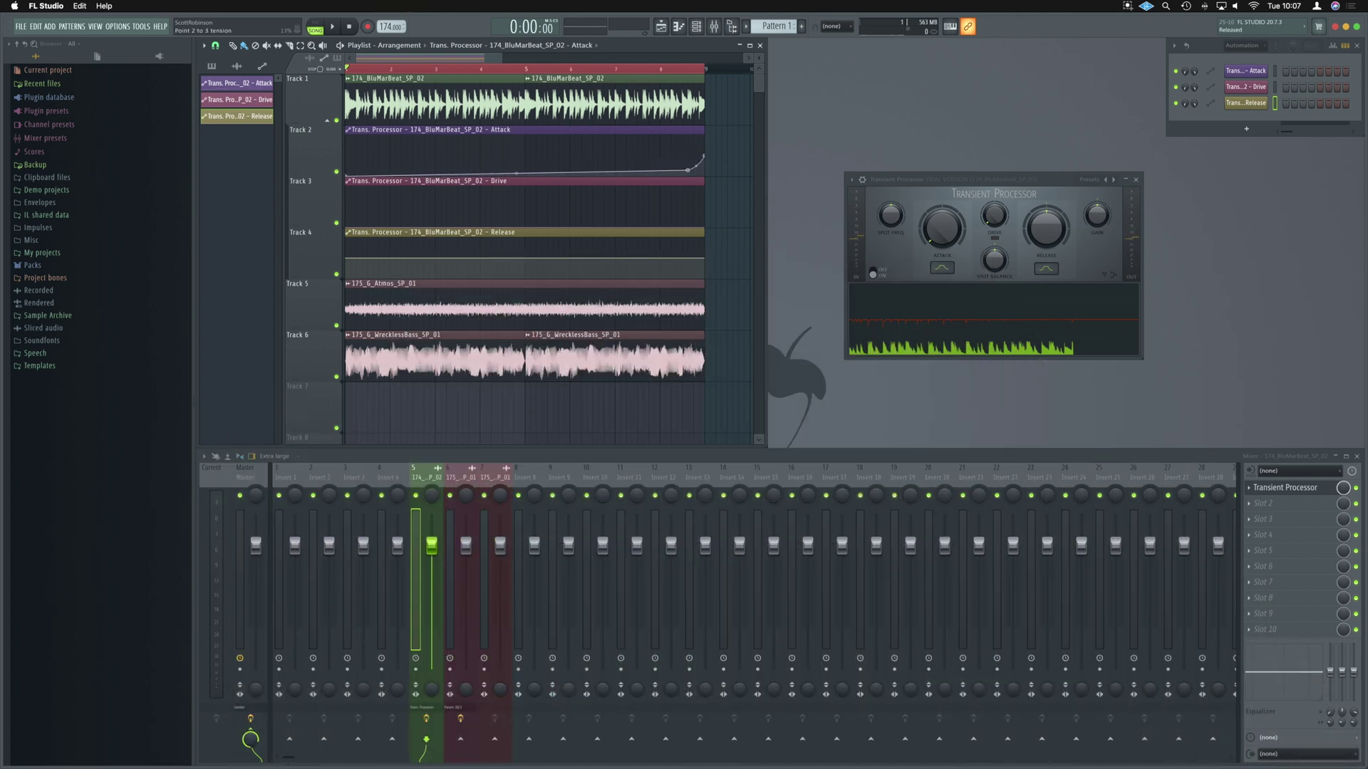
key(space)
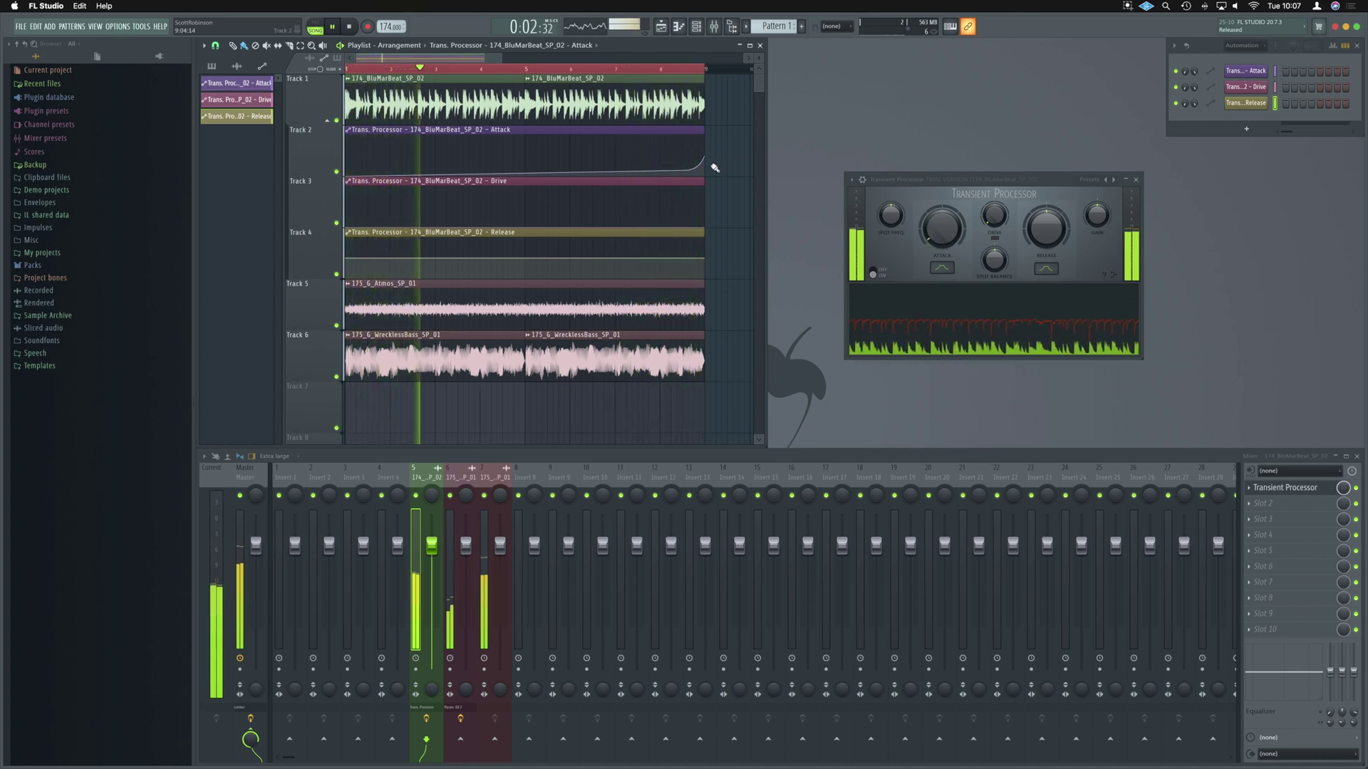
key(space)
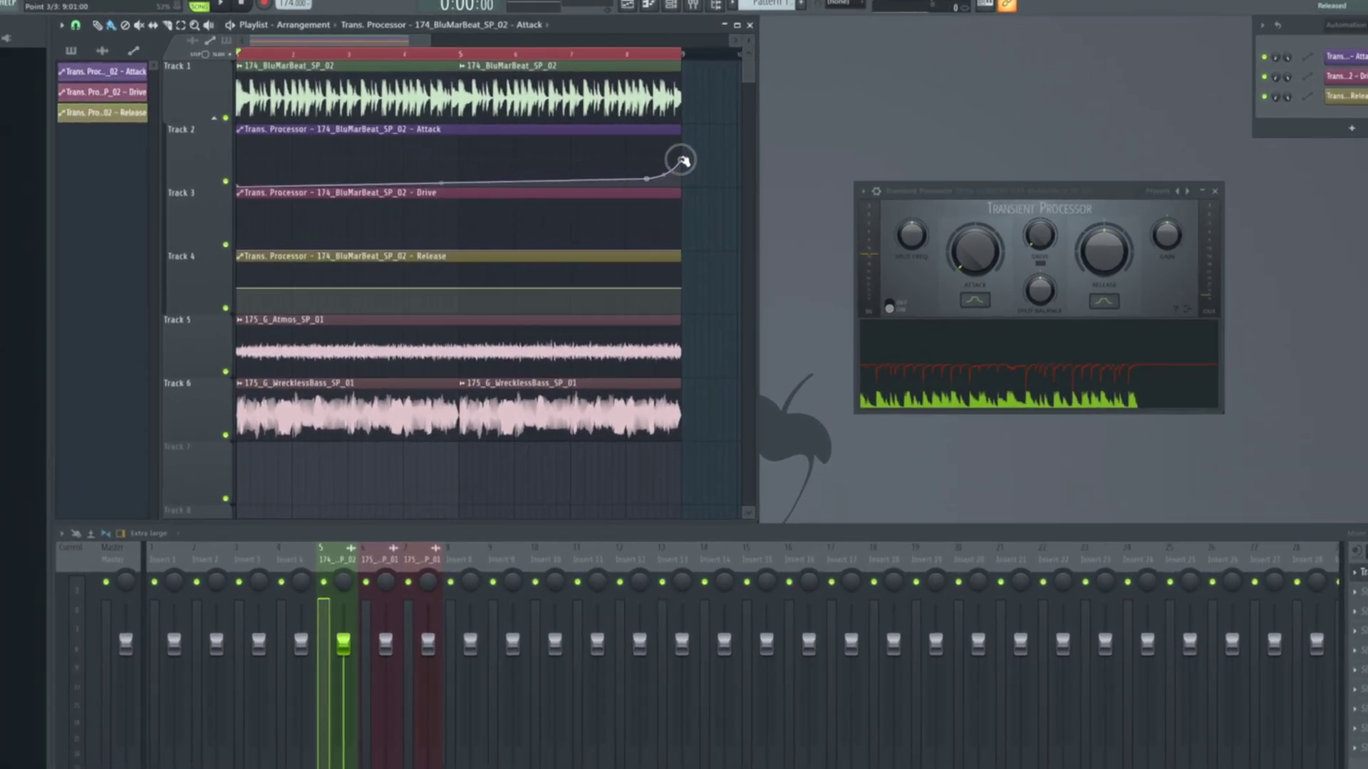
click(703, 157)
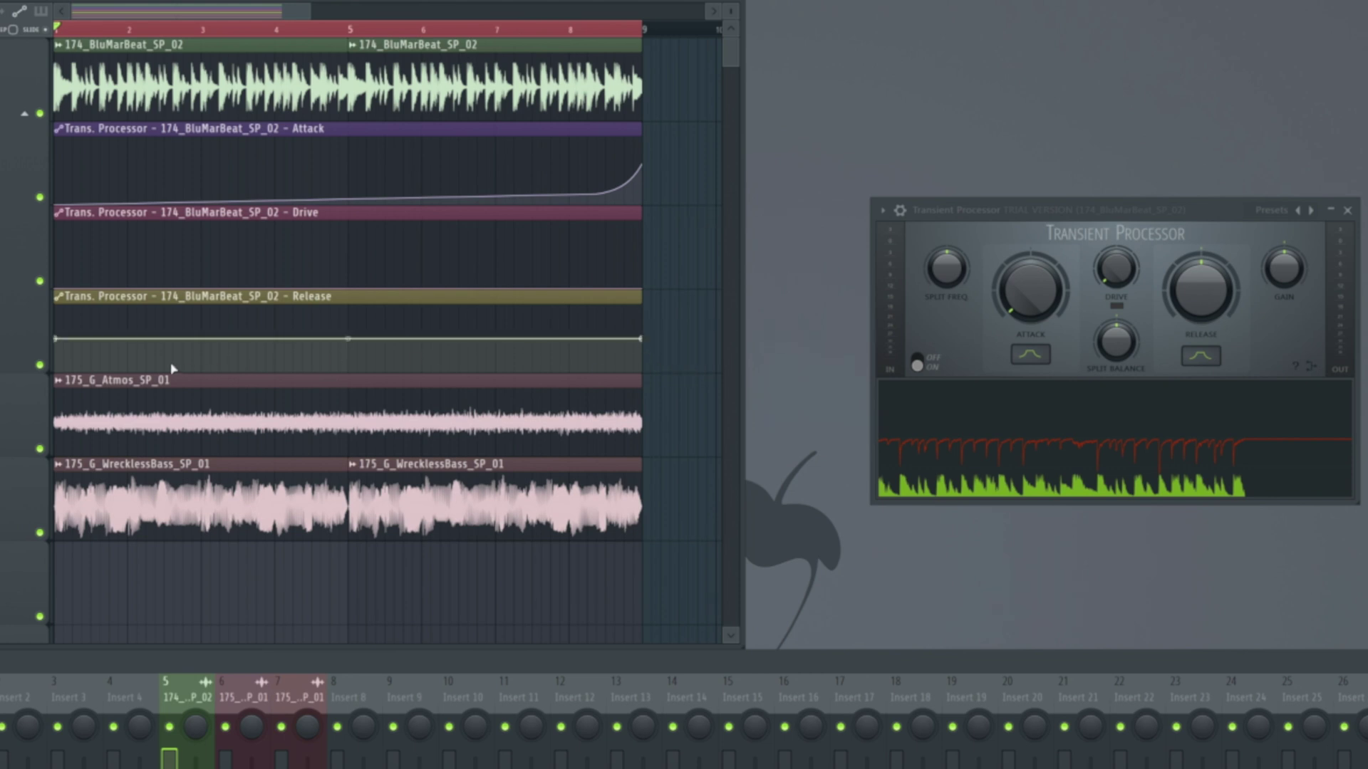
Drop the Release clip's starting point to minimum, play the build, and mute the Atmos track.
drag(58, 340, 57, 385)
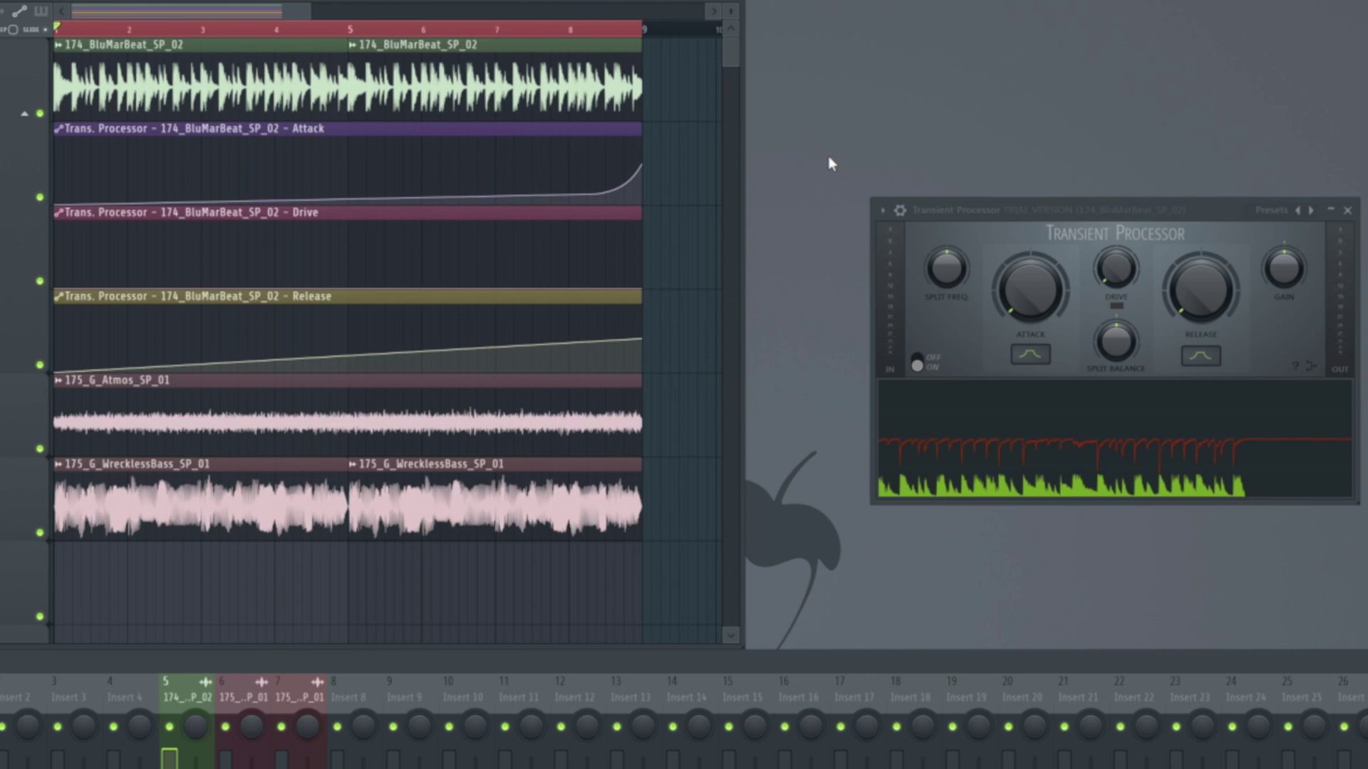
key(space)
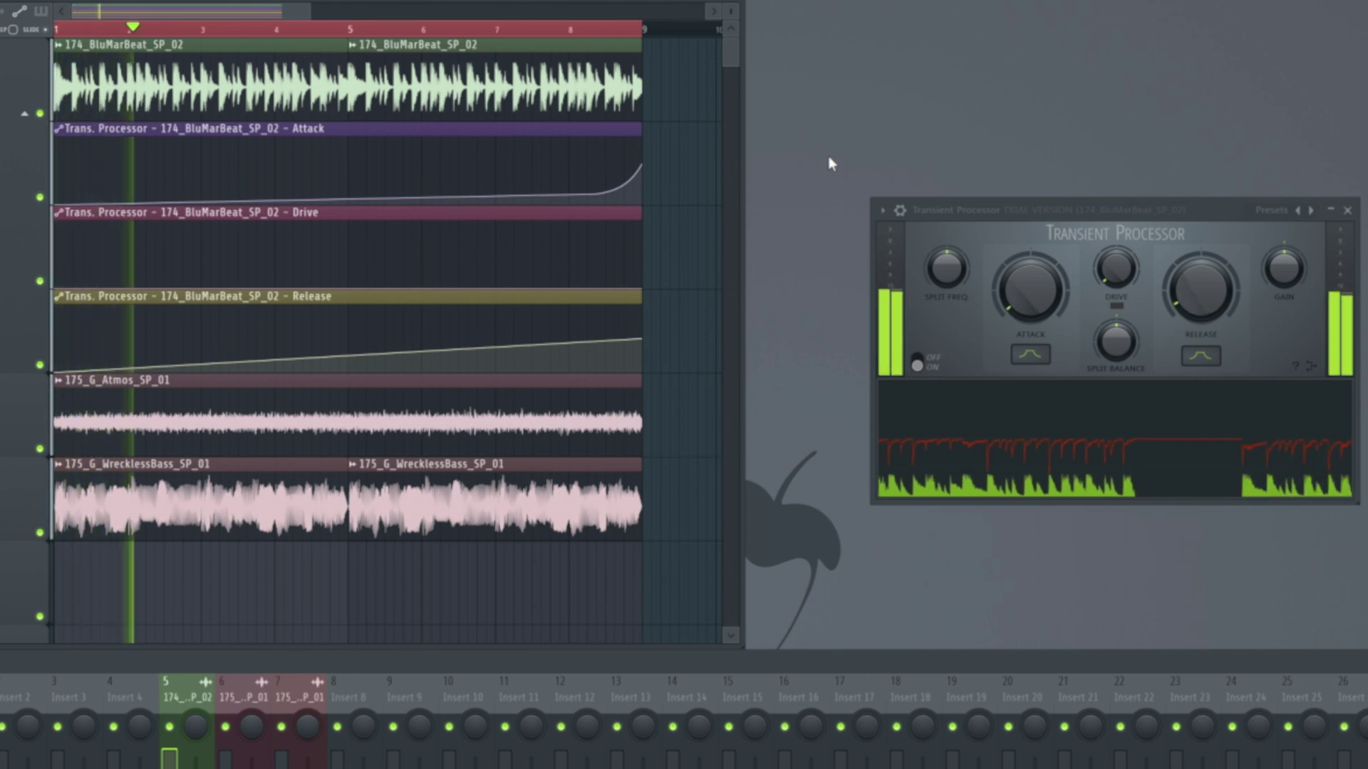
click(40, 449)
click(40, 533)
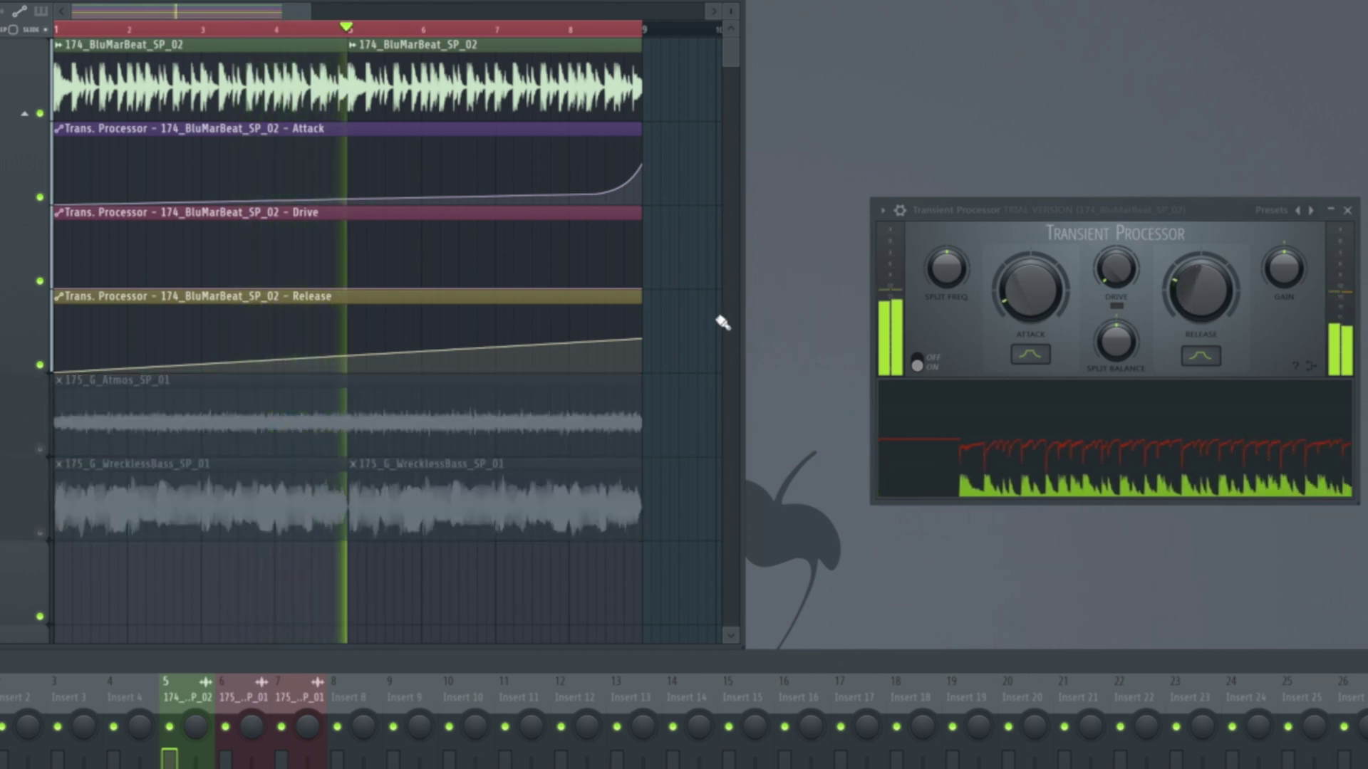
key(space)
key(space)
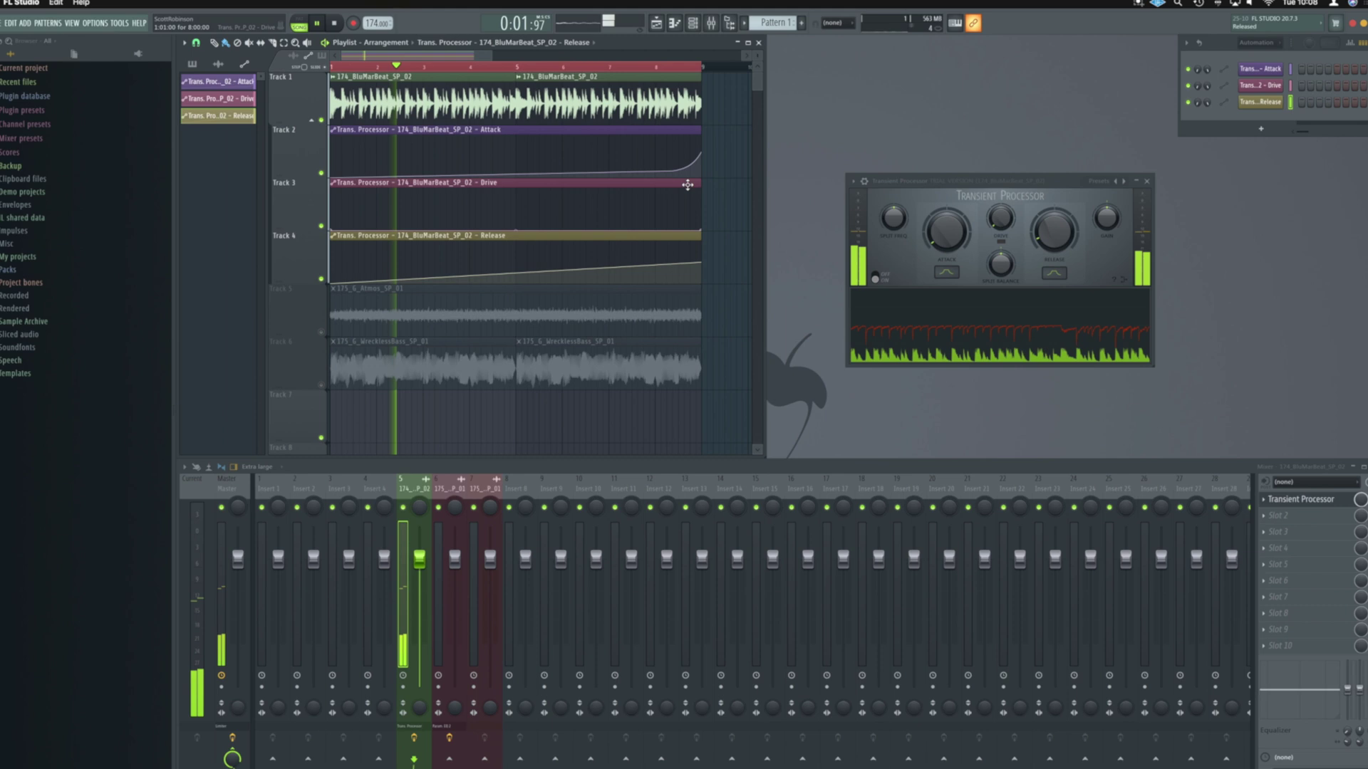
Ease the Attack curve's rise and make Drive climb from bar 7 to bar 8, then play.
drag(690, 180, 583, 168)
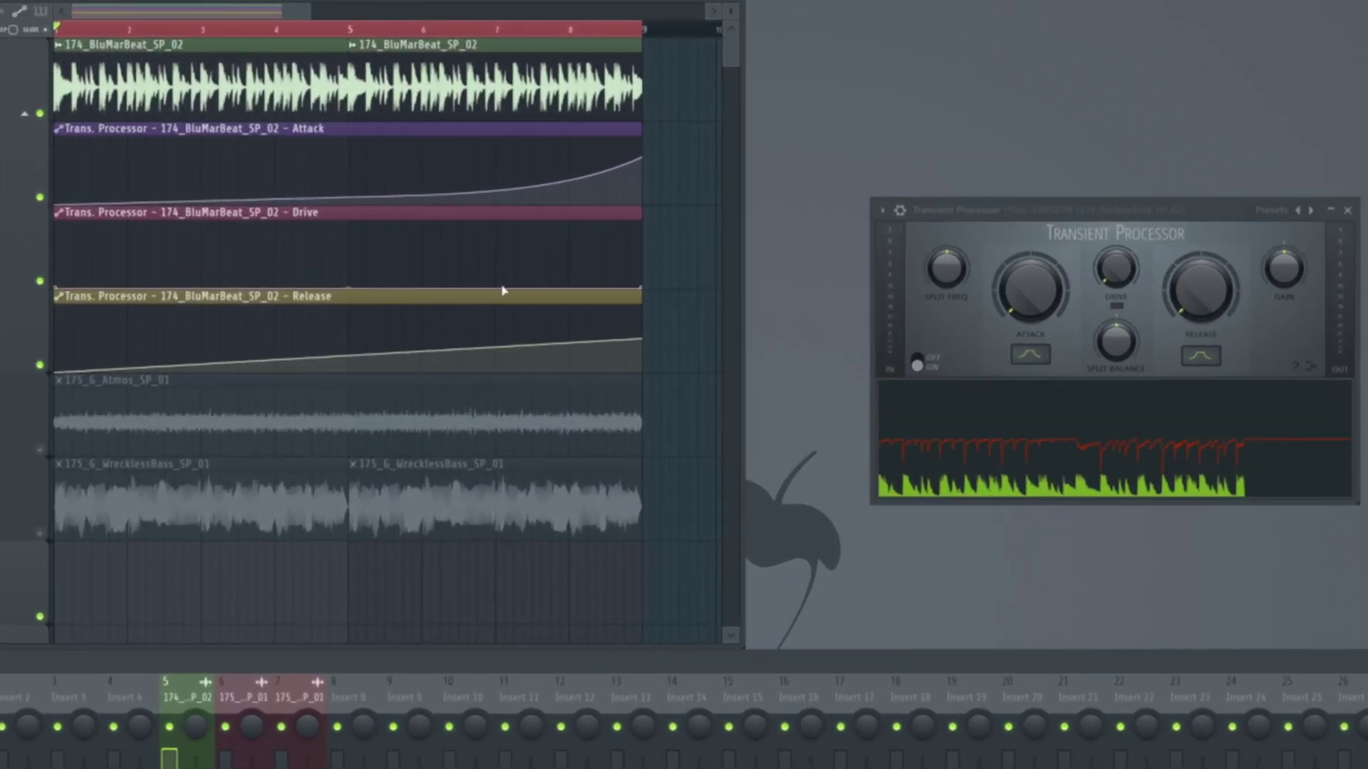
click(497, 286)
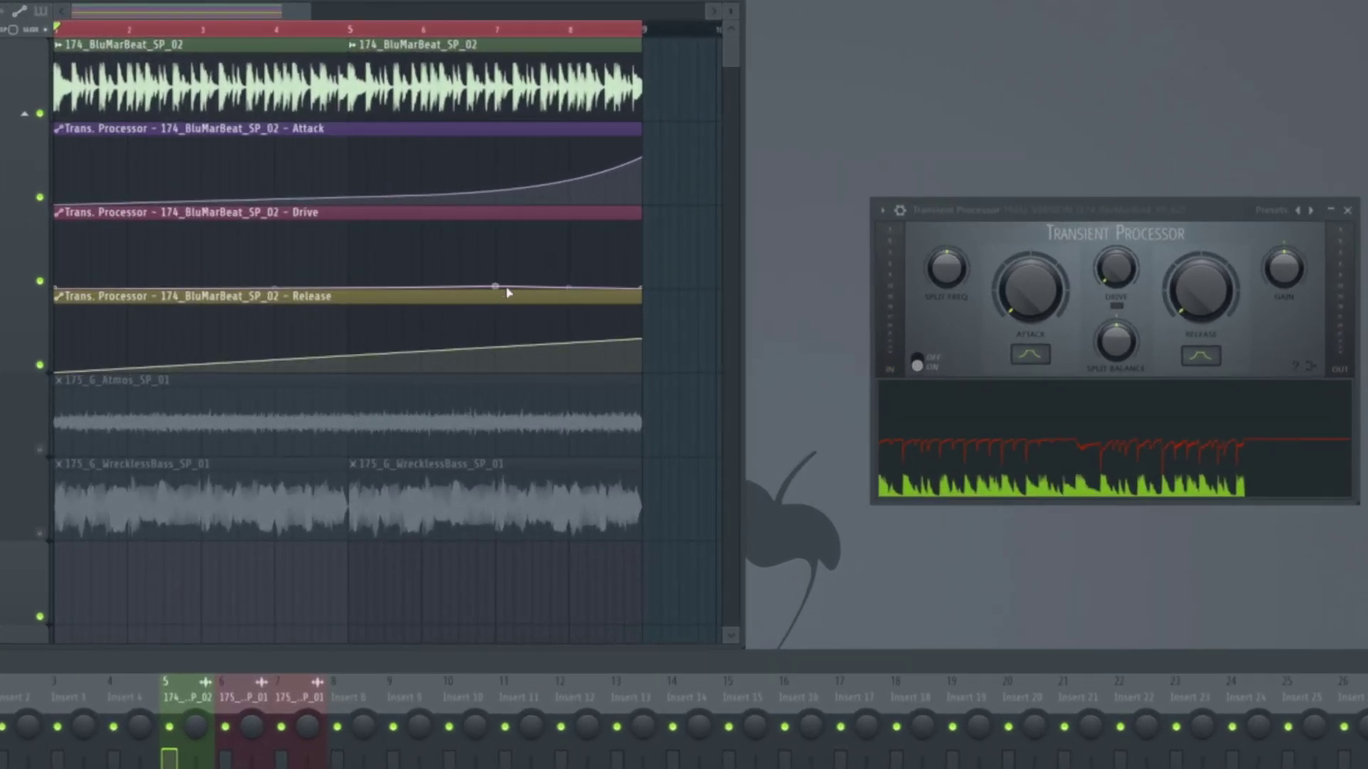
drag(643, 288, 639, 265)
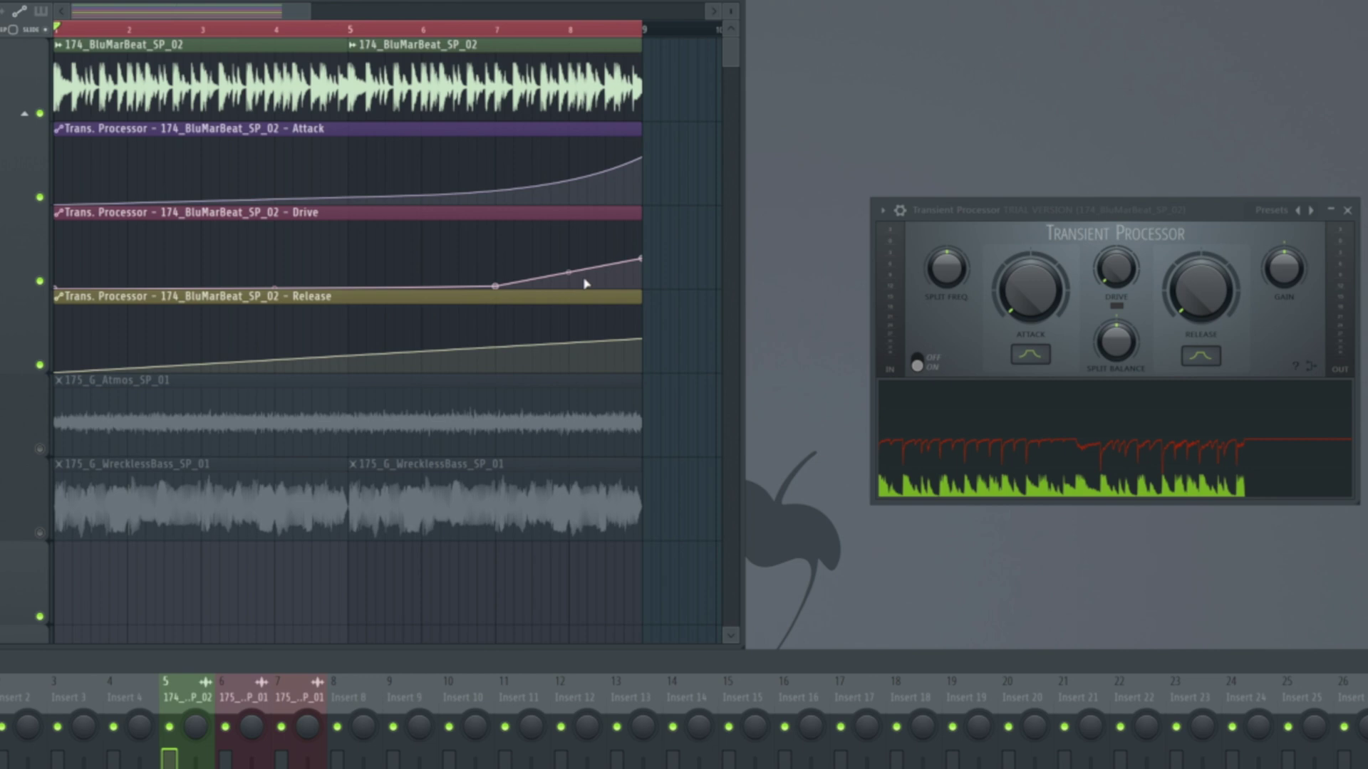
key(space)
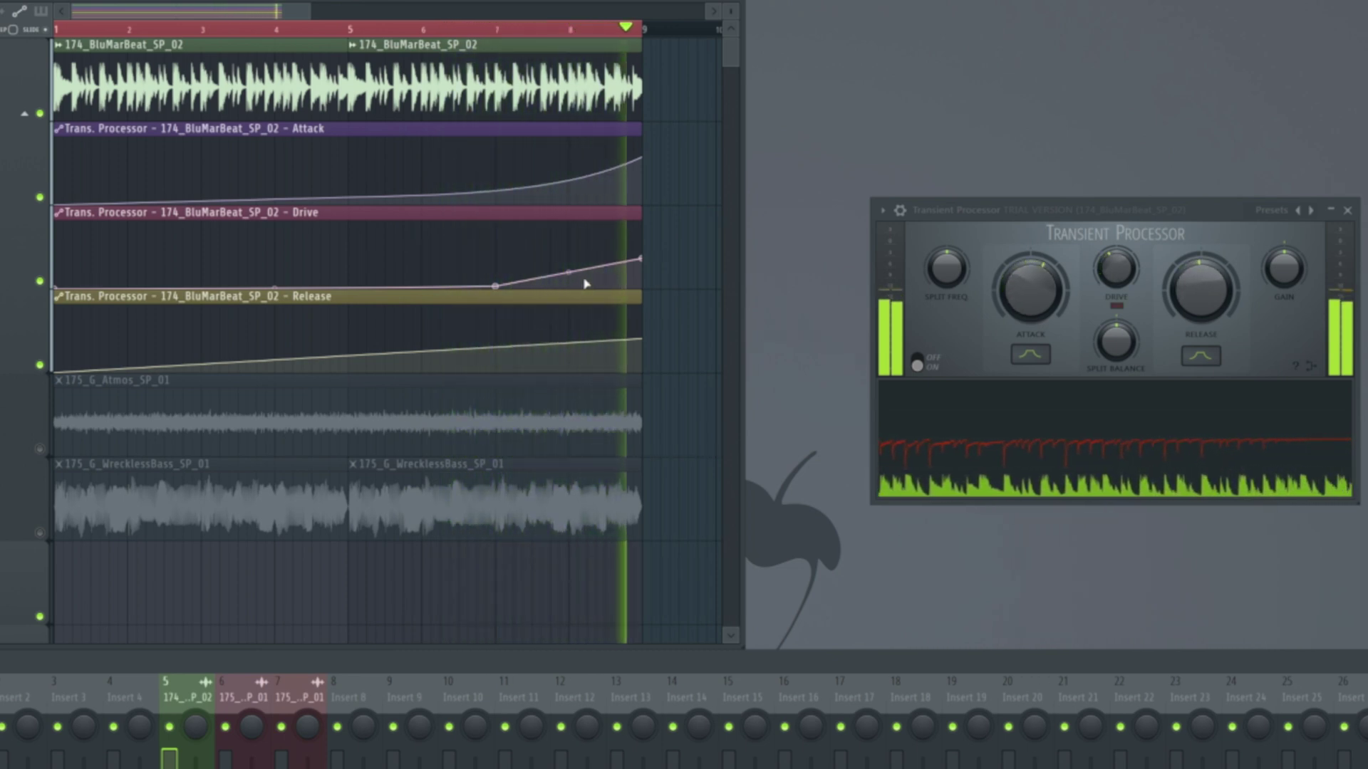
Trim the Drive, Attack and Release clips to end at bar 5, unmute all tracks, and play.
key(space)
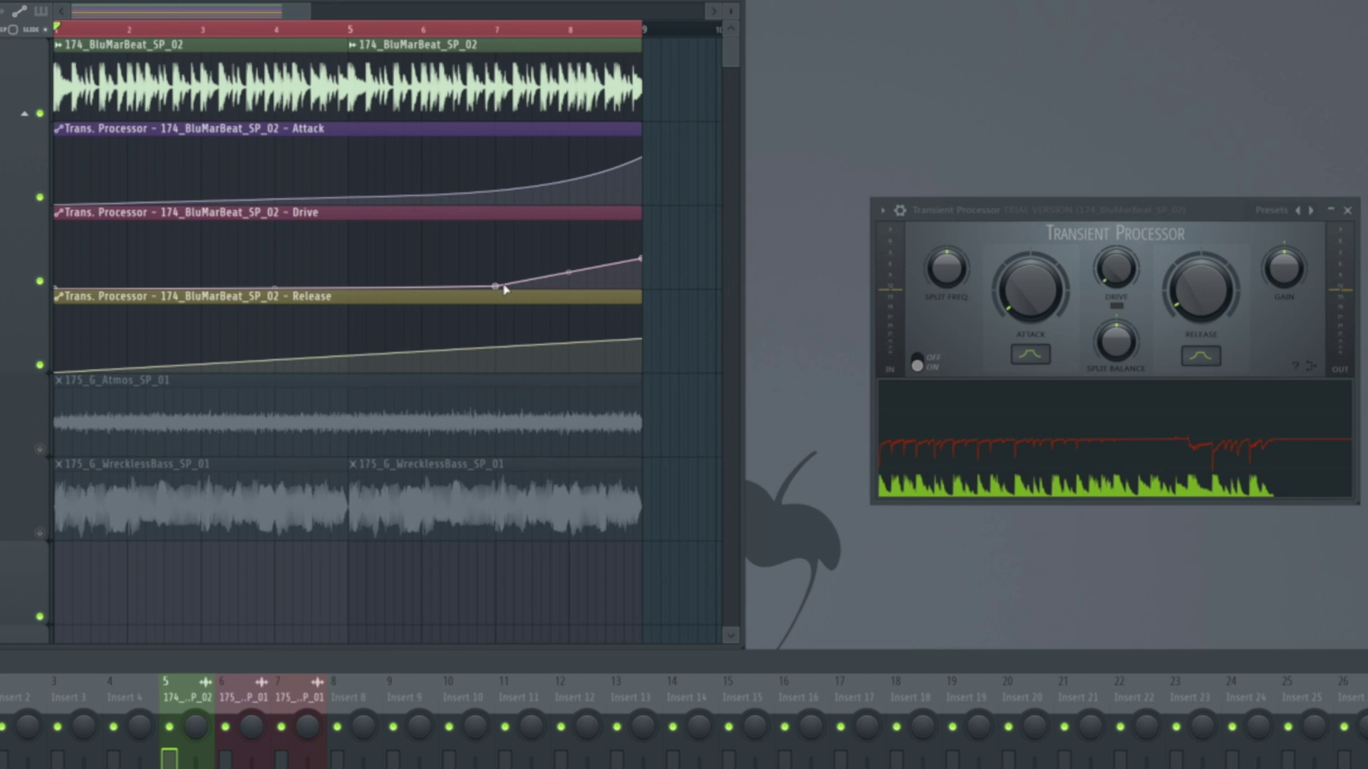
drag(497, 287, 208, 296)
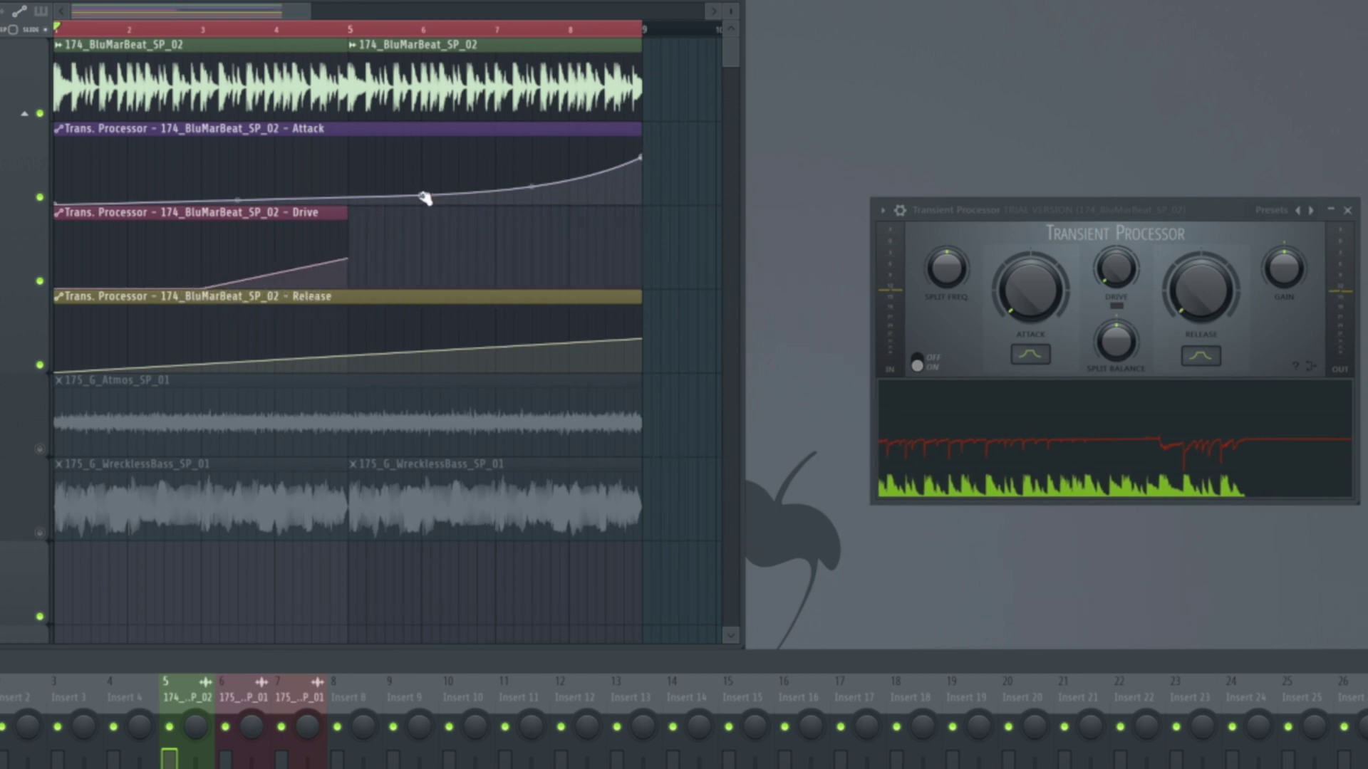
drag(412, 197, 114, 202)
drag(643, 338, 348, 342)
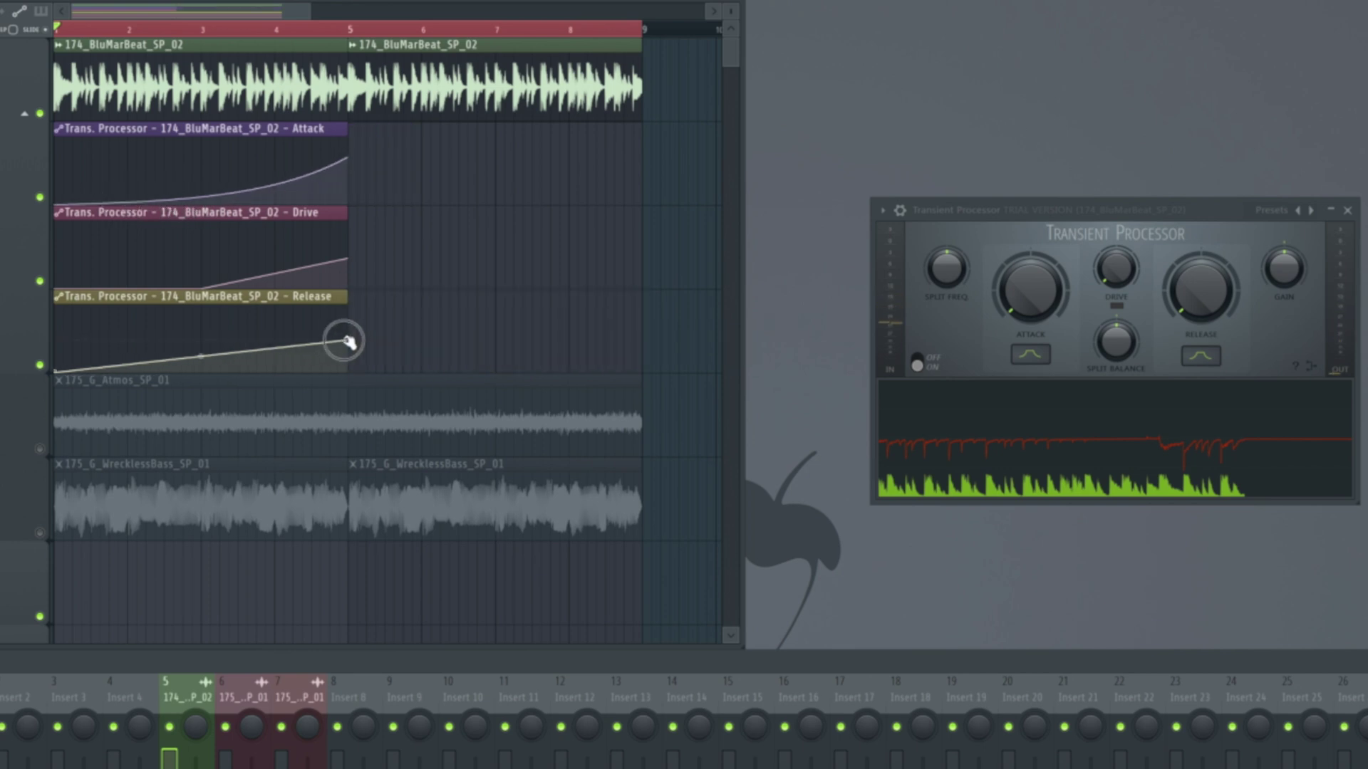
right_click(40, 449)
right_click(40, 449)
key(space)
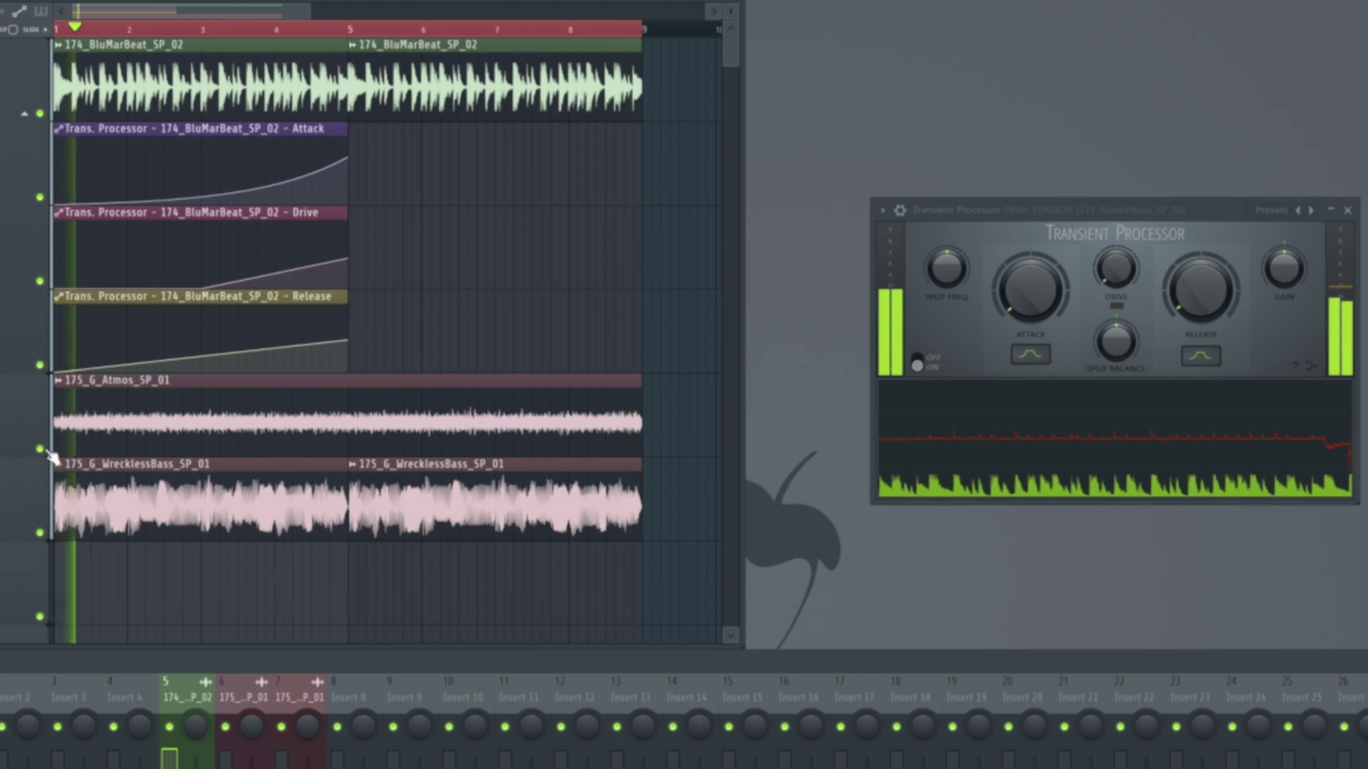
Stretch the Release clip toward bar 9, nudge its final point up, and replay from the start.
key(space)
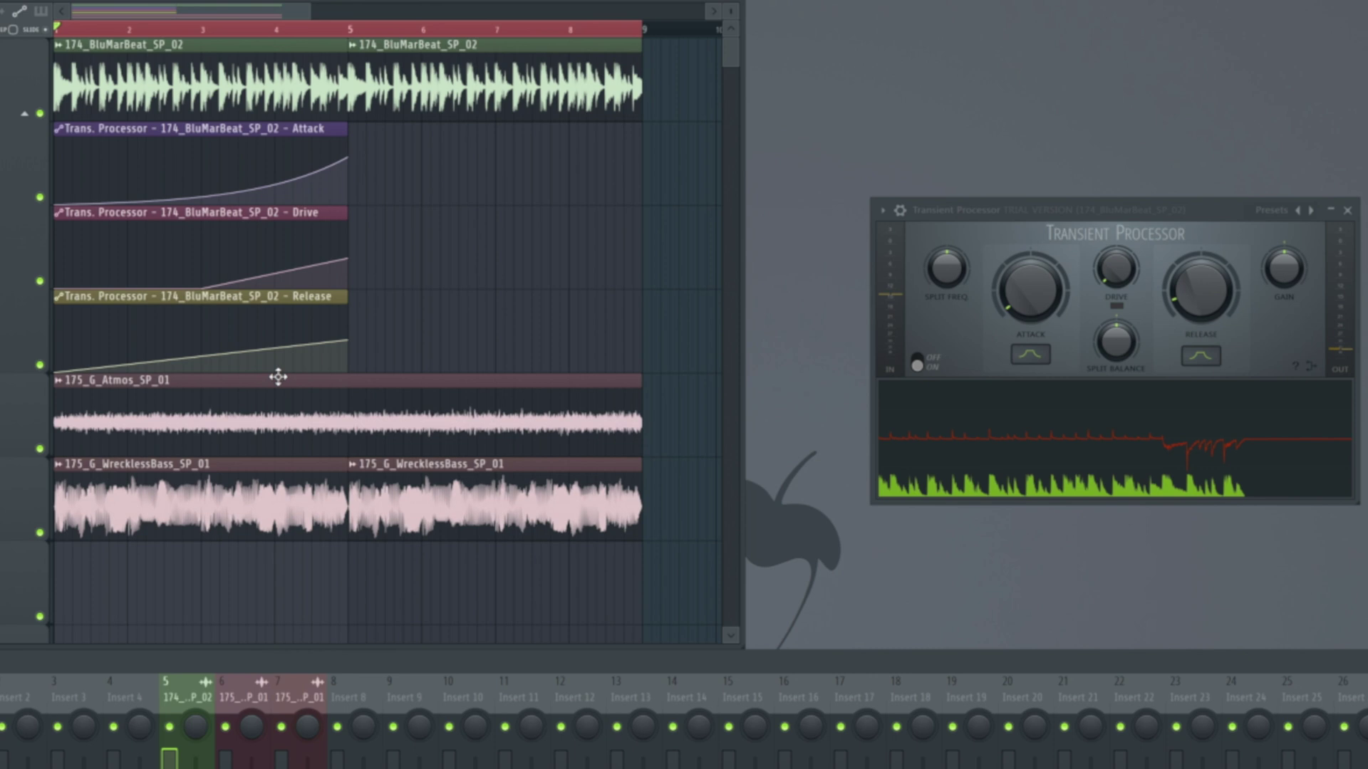
drag(348, 300, 633, 302)
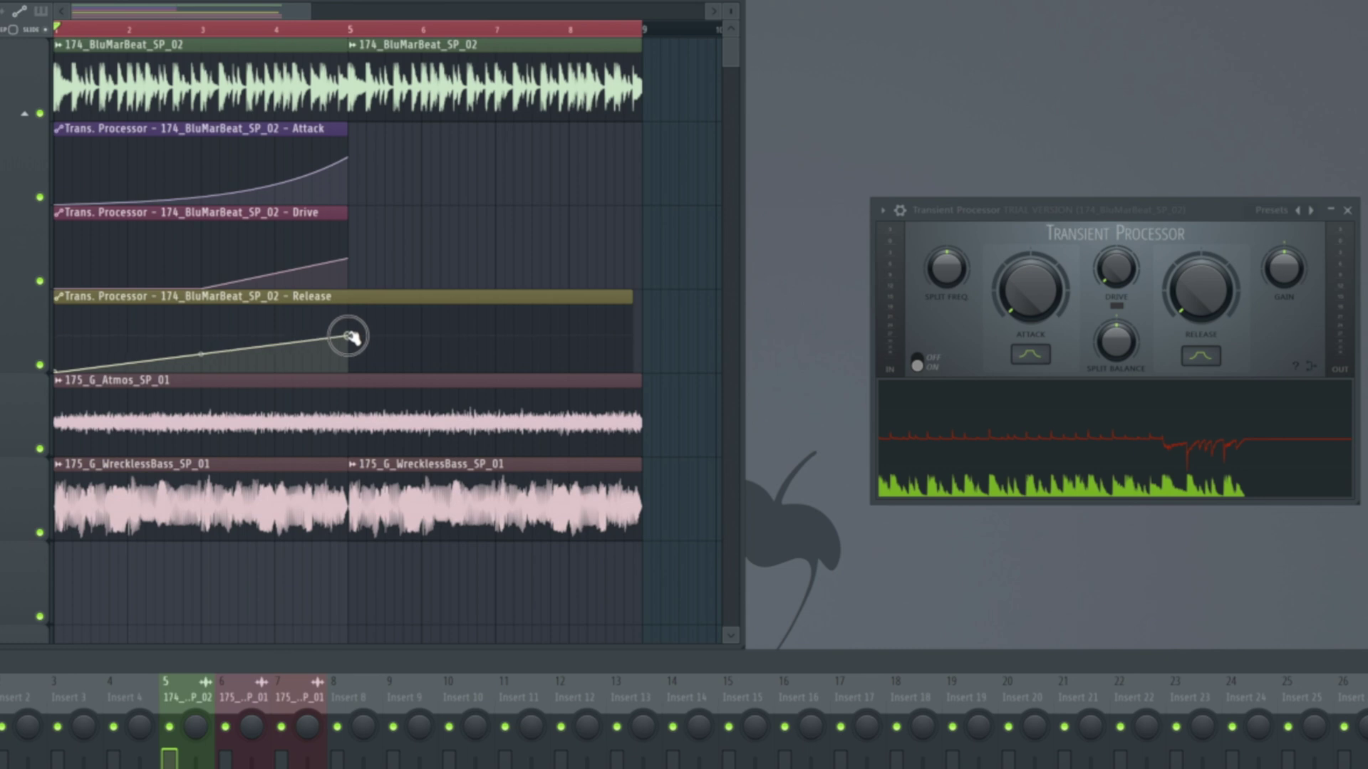
drag(349, 334, 349, 332)
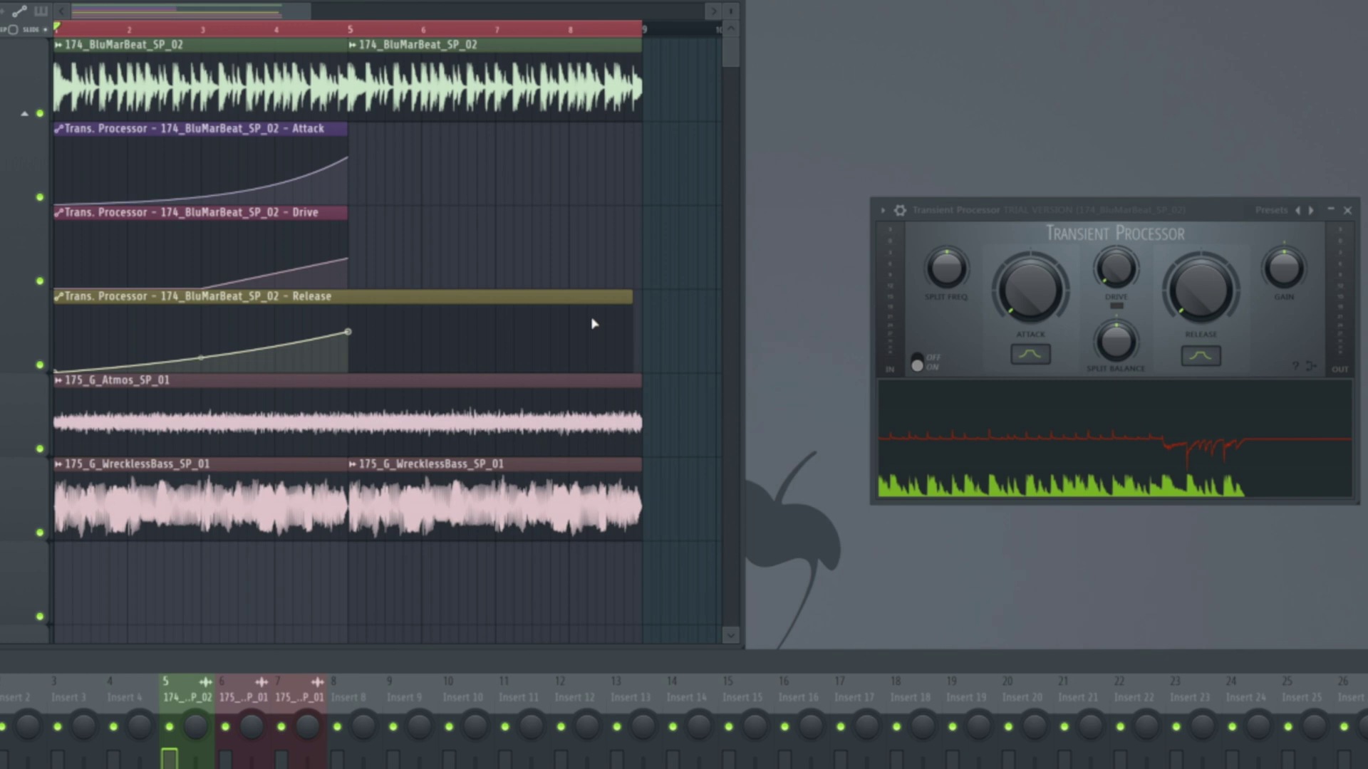
key(space)
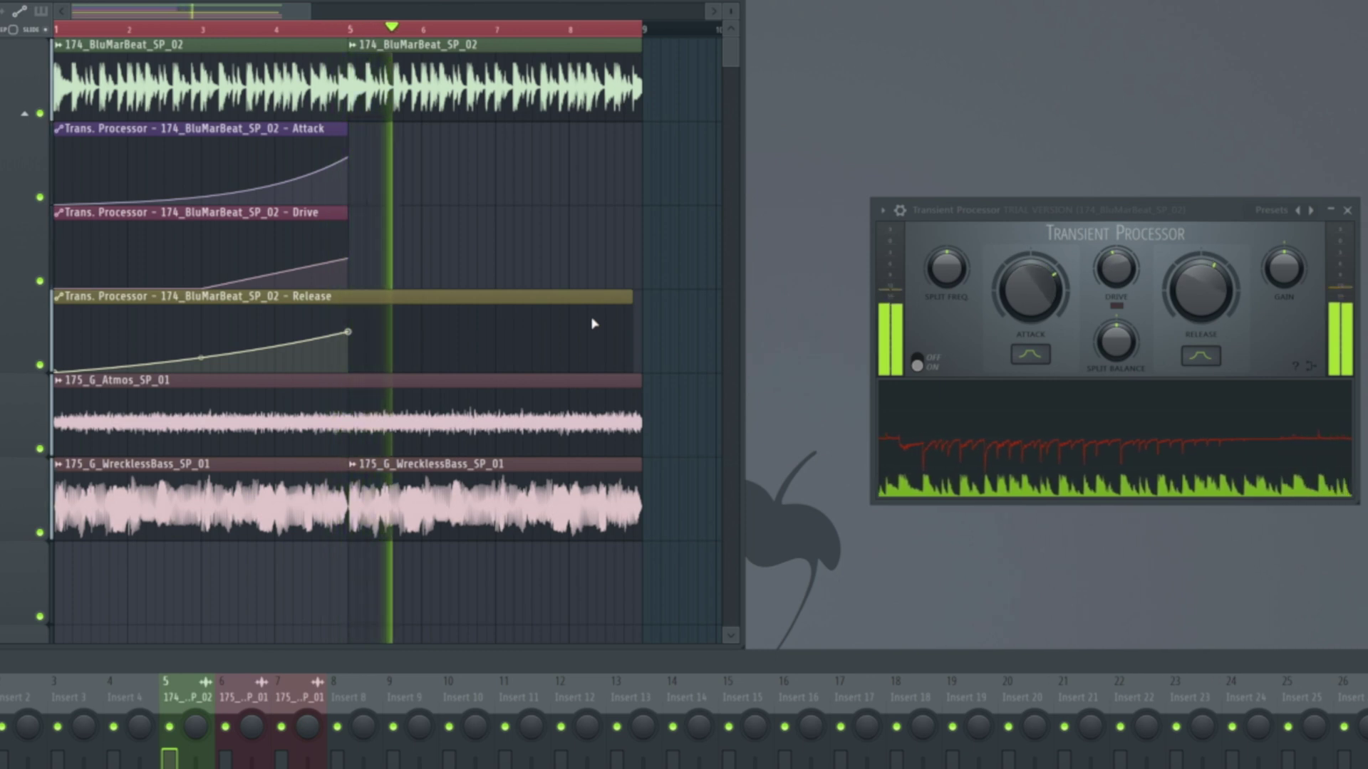
key(space)
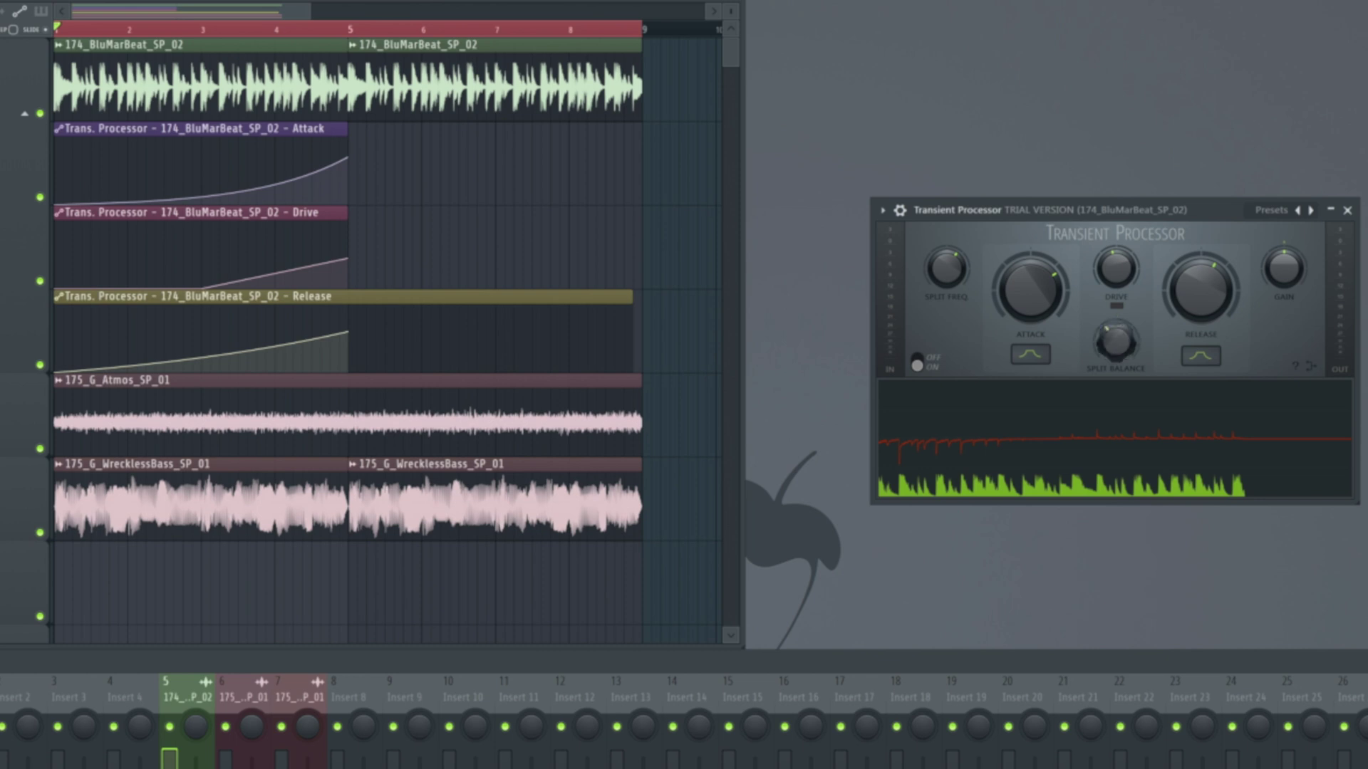
Turn Split Balance up to about 4 o'clock, comparing playback before and after.
key(space)
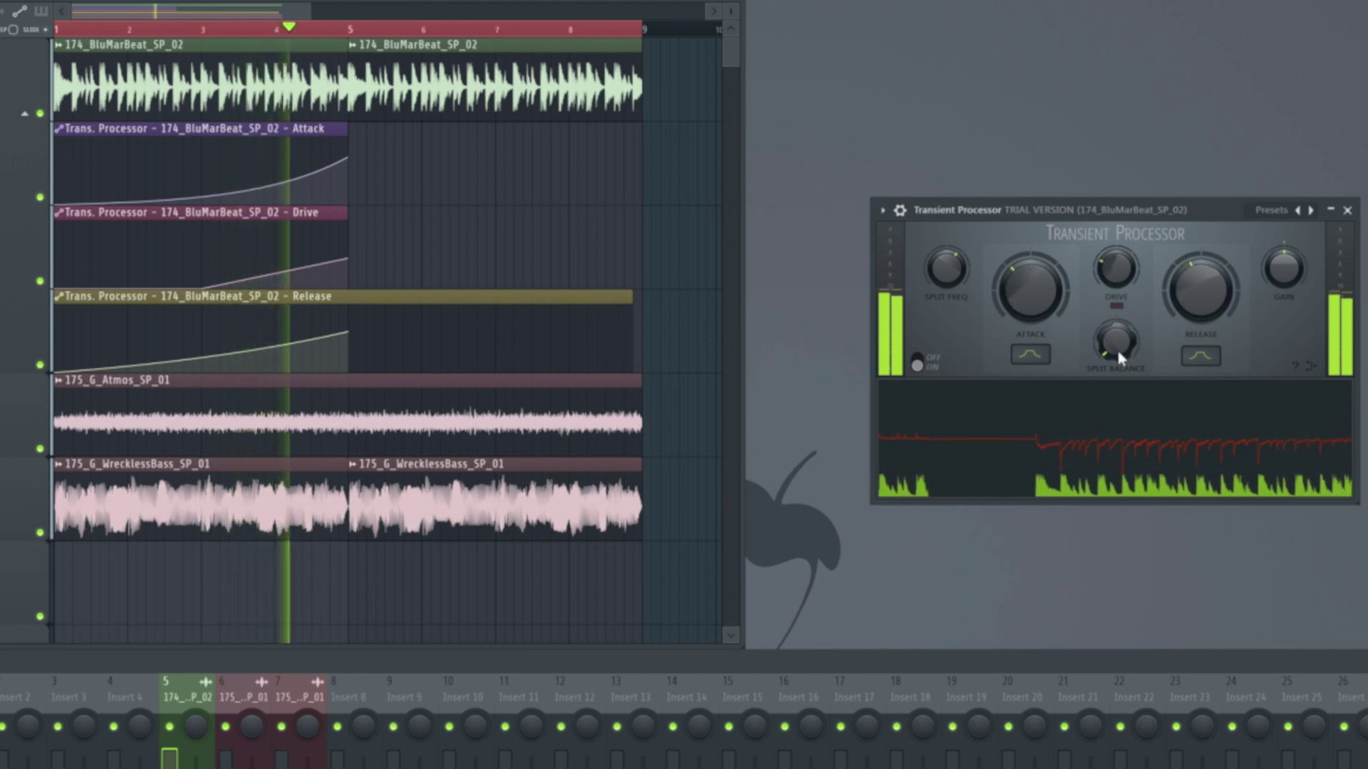
key(space)
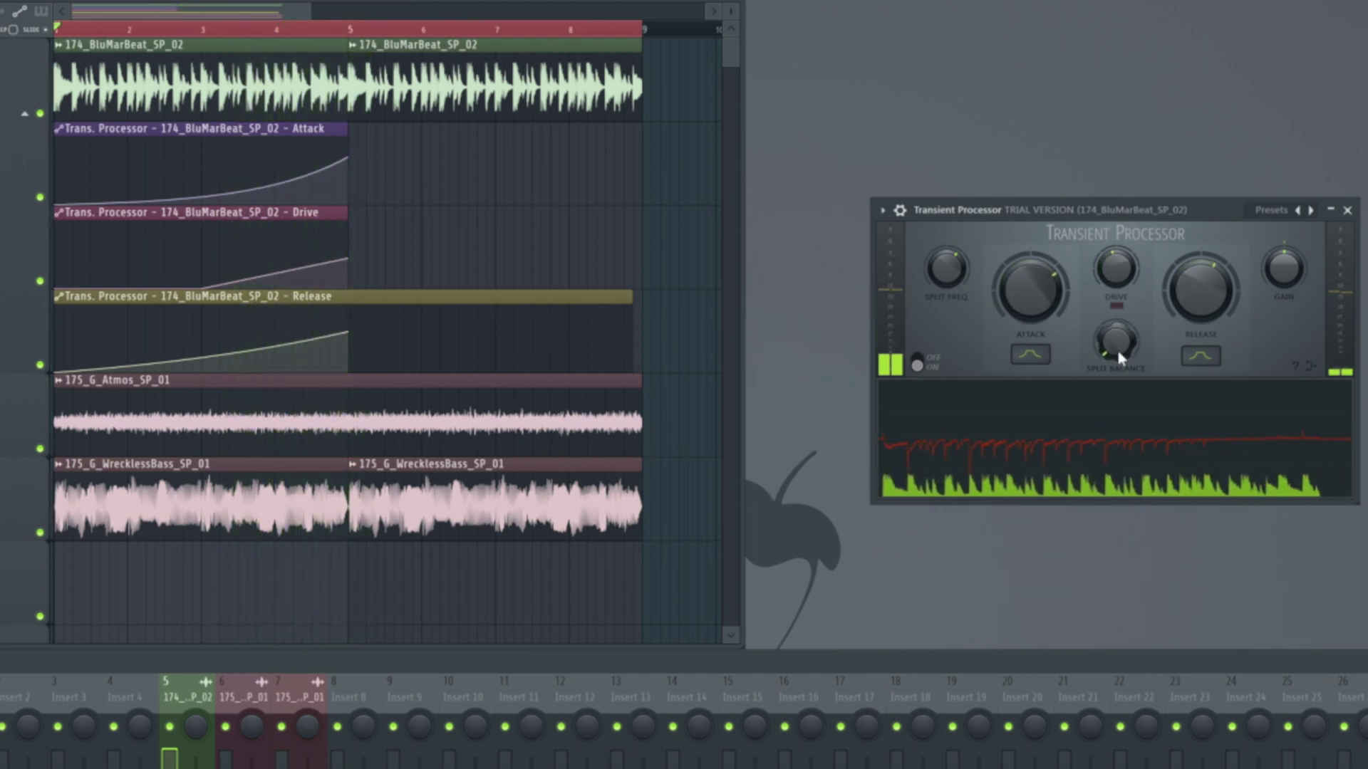
drag(1116, 343, 1117, 347)
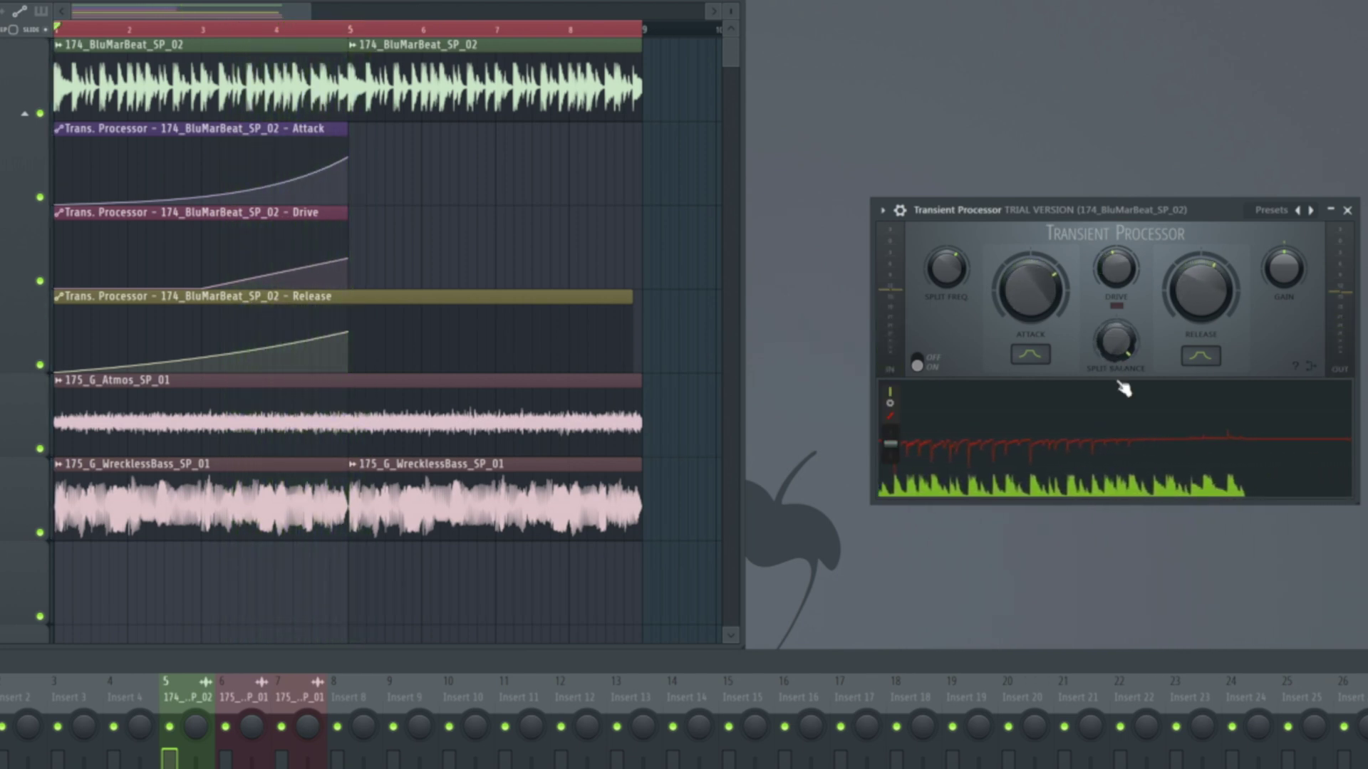
key(space)
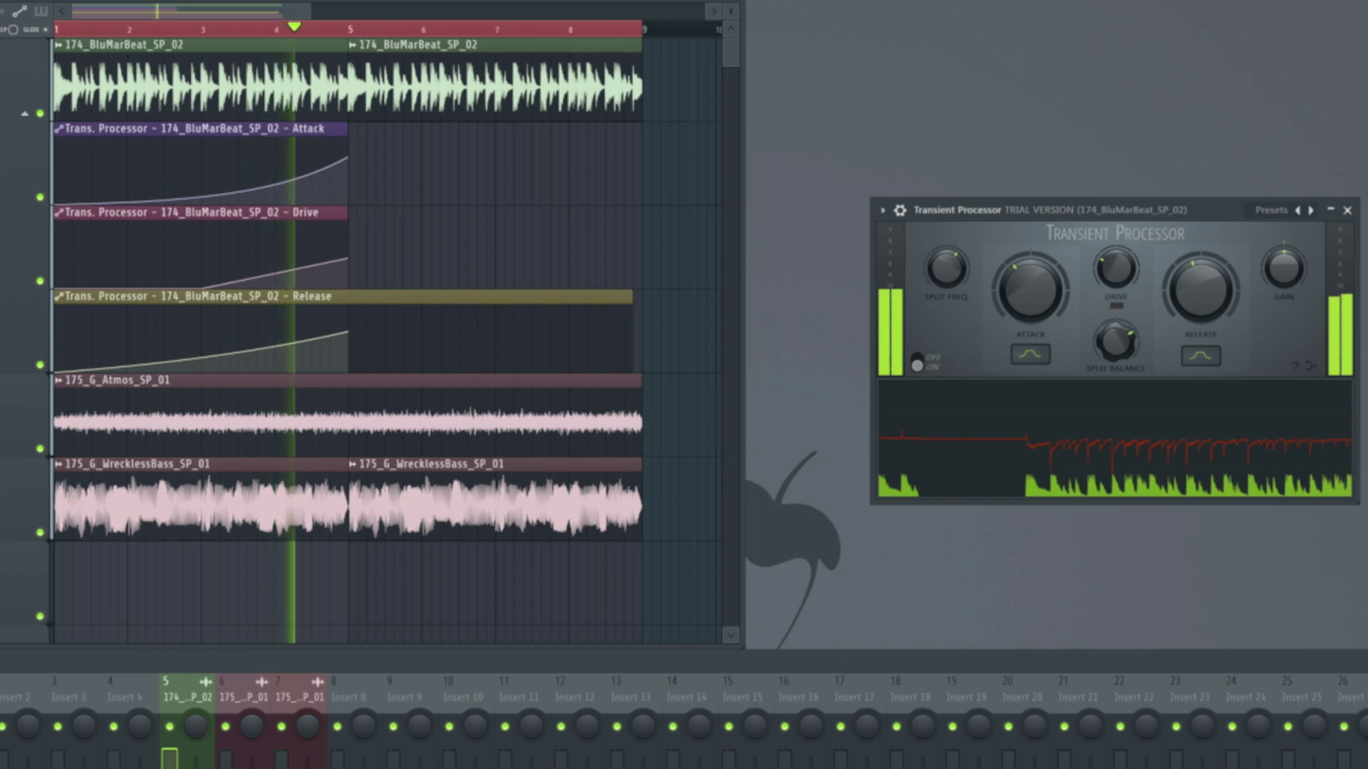
key(space)
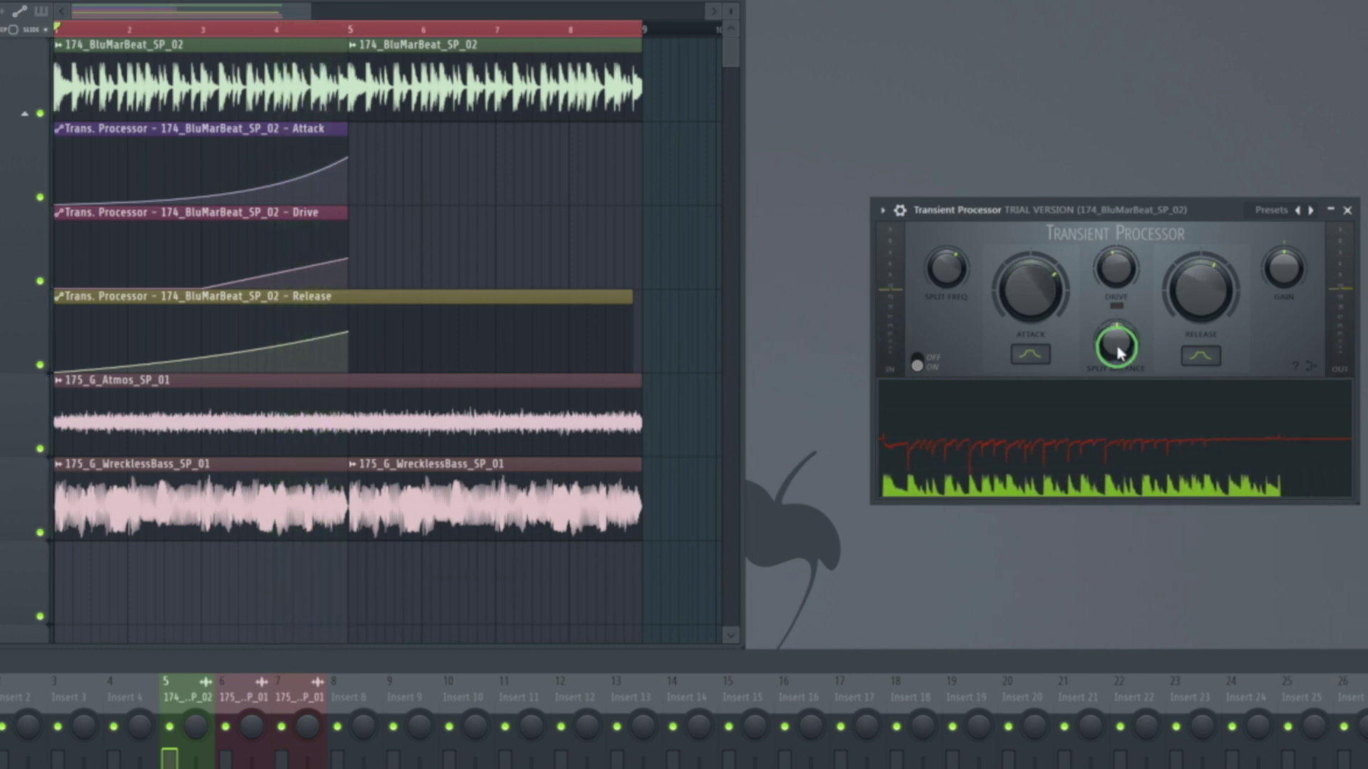
Create a Split Balance automation clip, trim it to end at bar 5, and audition it.
right_click(1117, 345)
click(1220, 462)
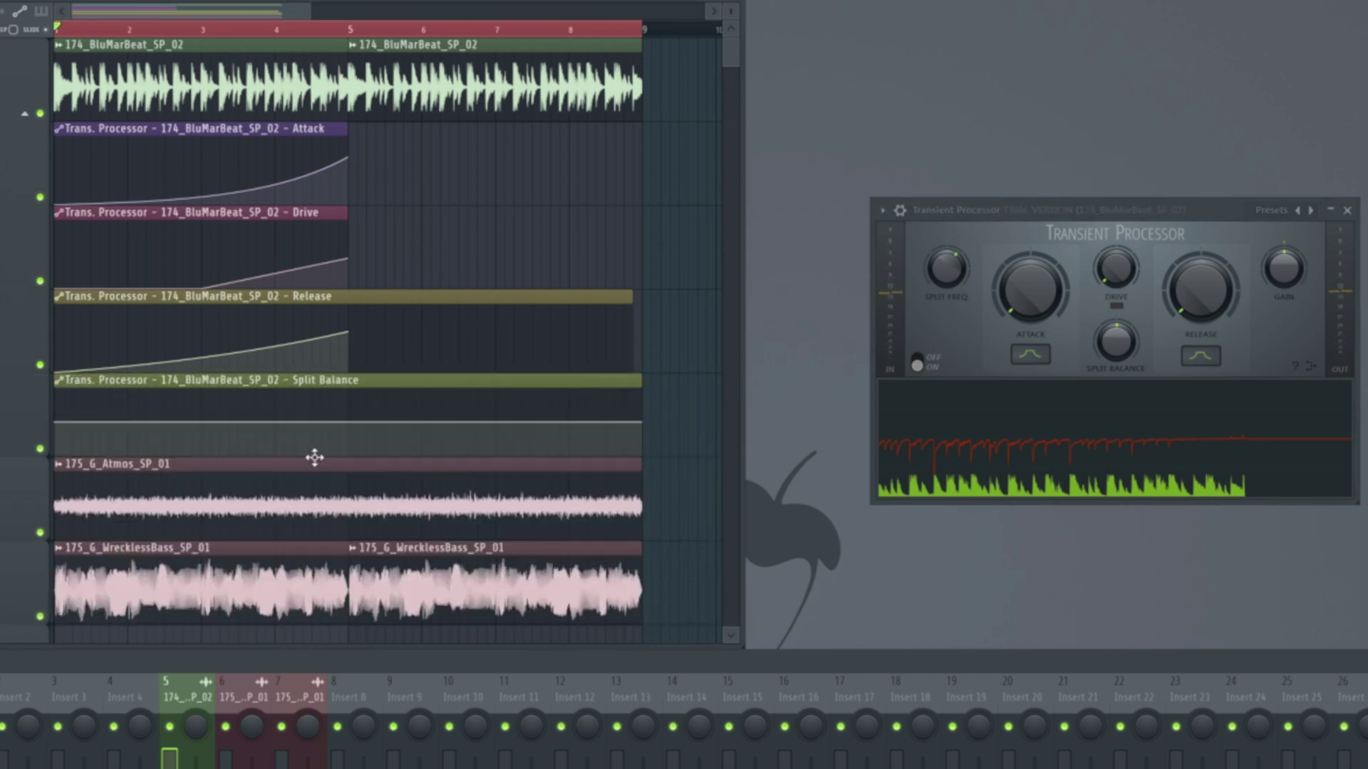
drag(641, 445, 349, 424)
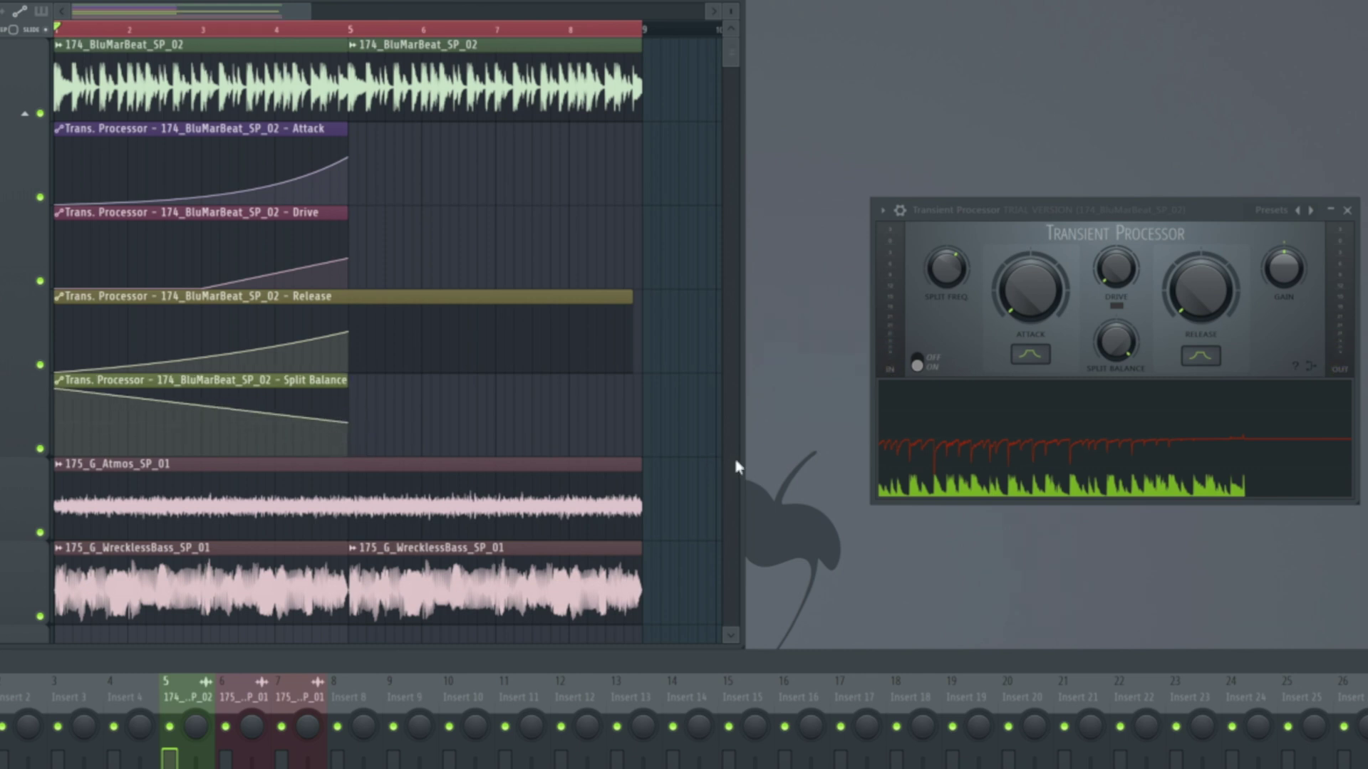
key(space)
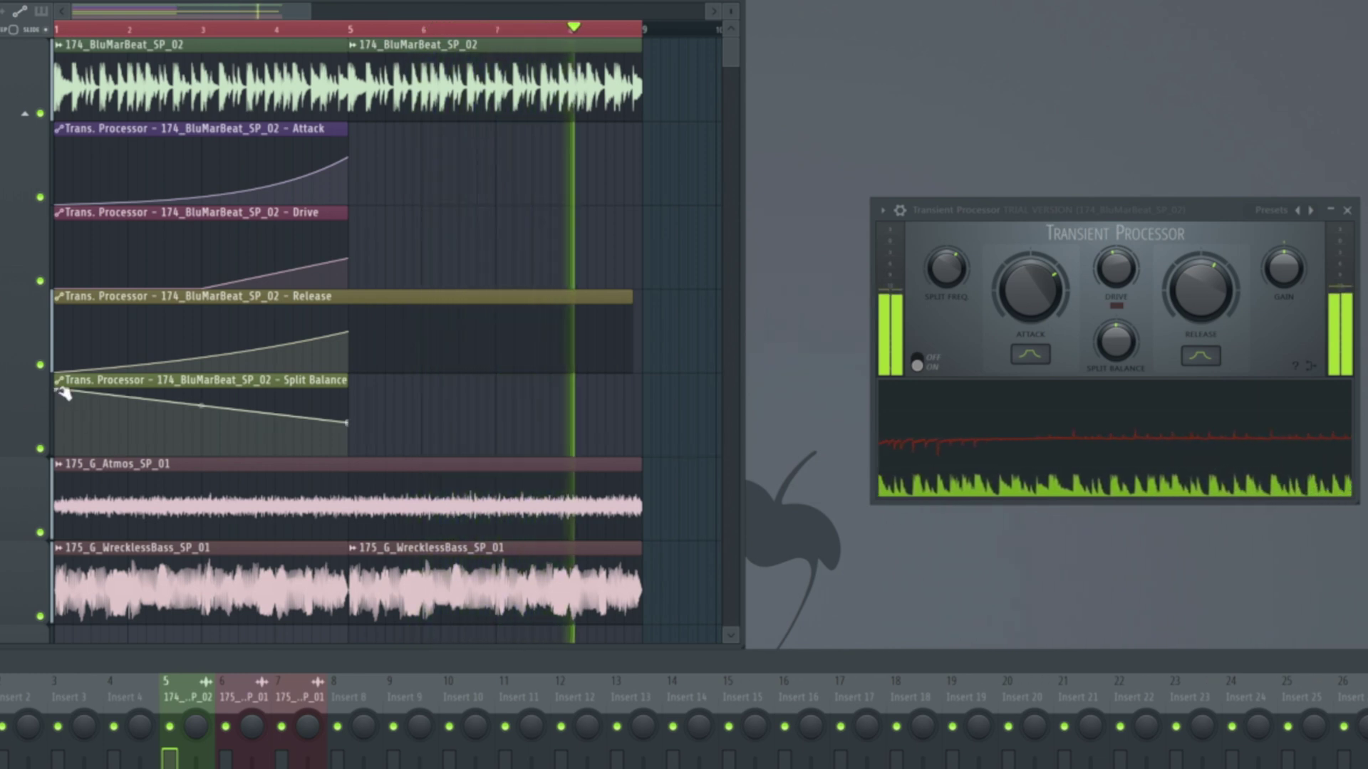
key(space)
drag(63, 393, 57, 454)
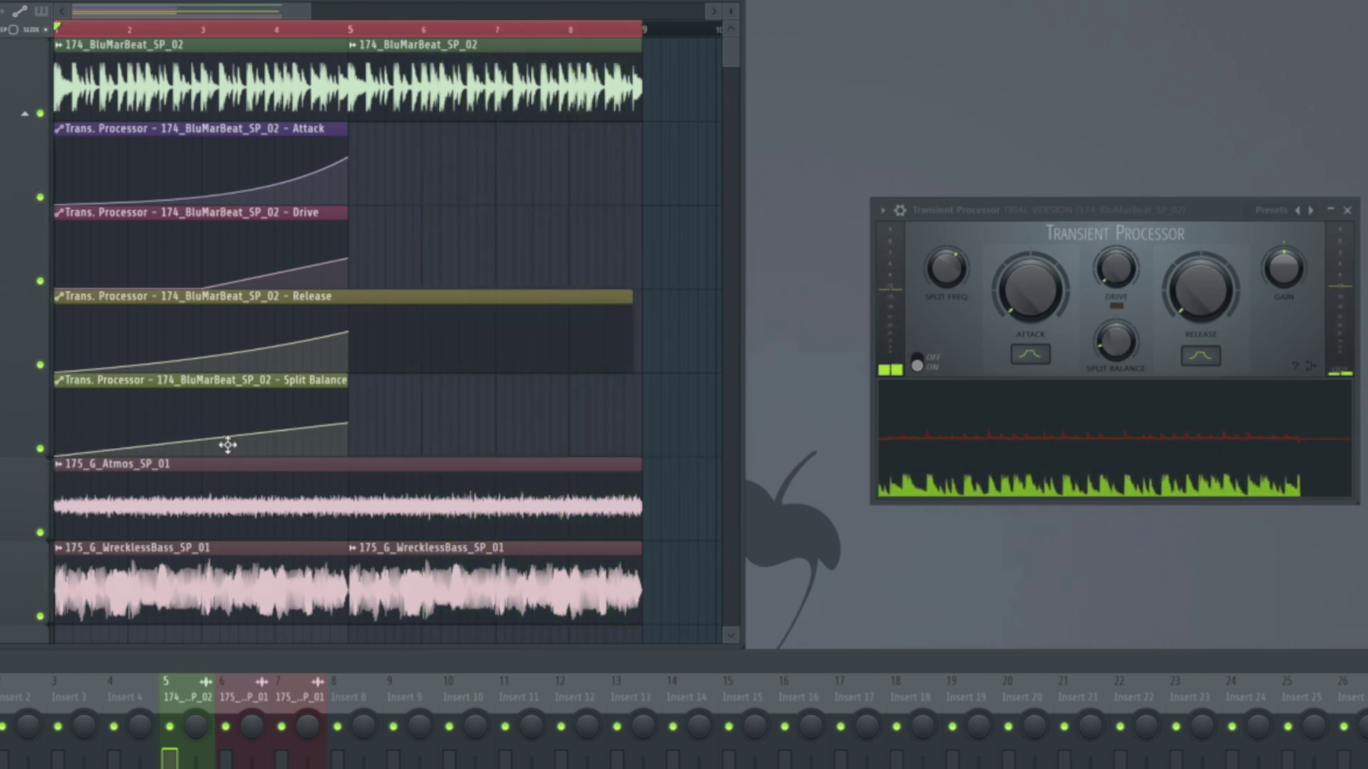
key(space)
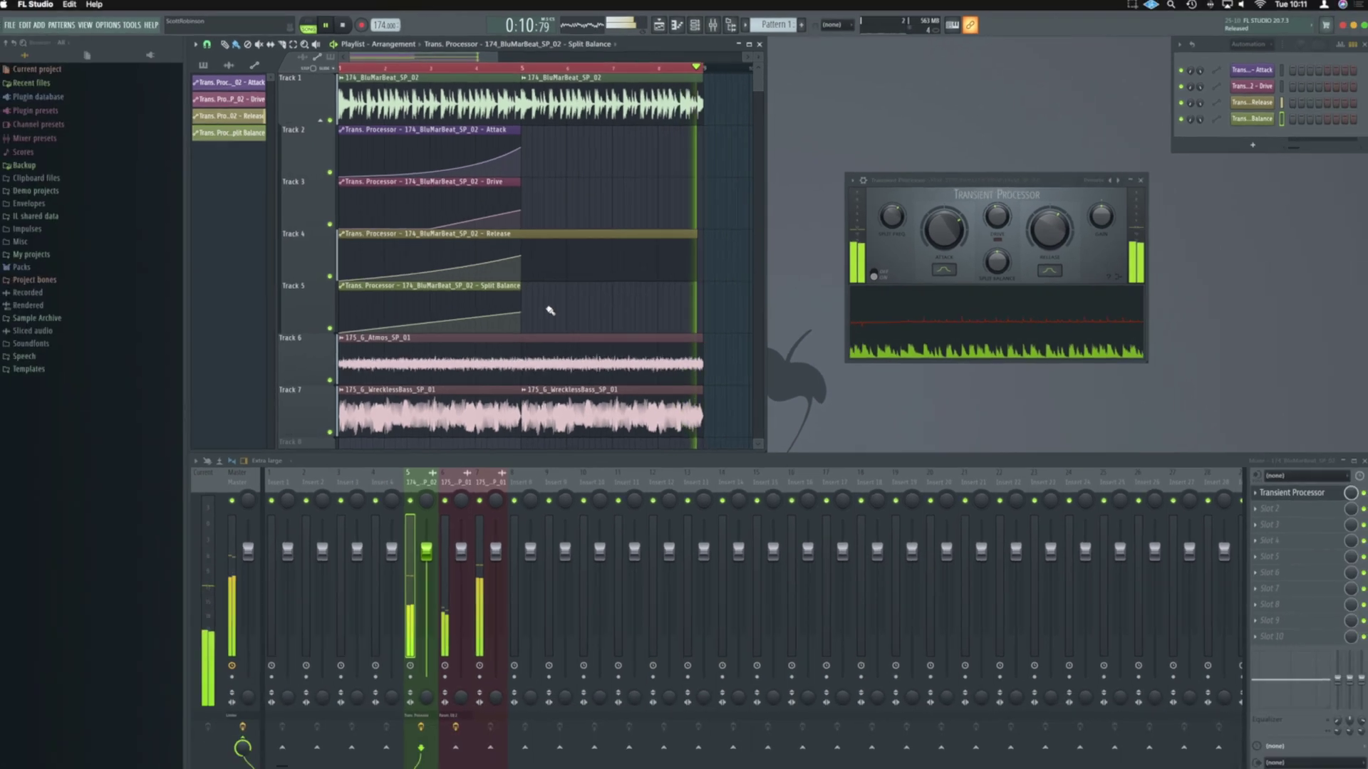
key(space)
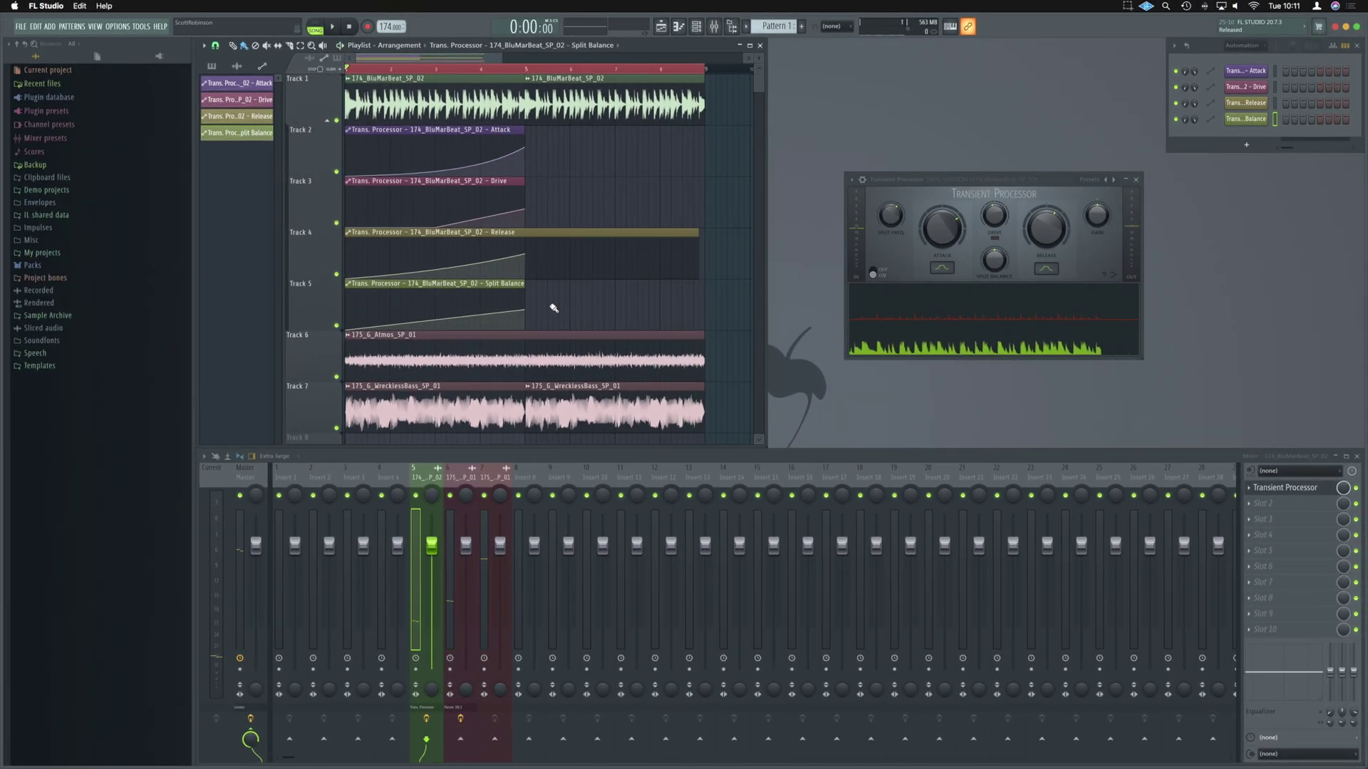